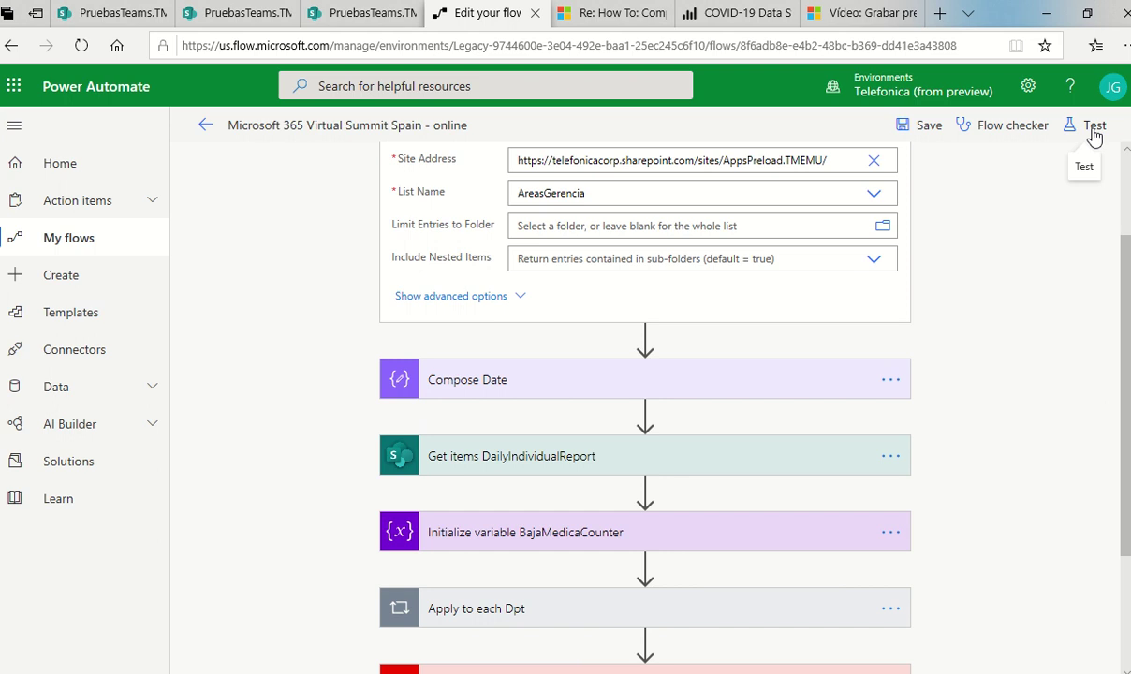
# Step: Save the flow and run a test of it using the option to perform the trigger action
pyautogui.click(1094, 128)
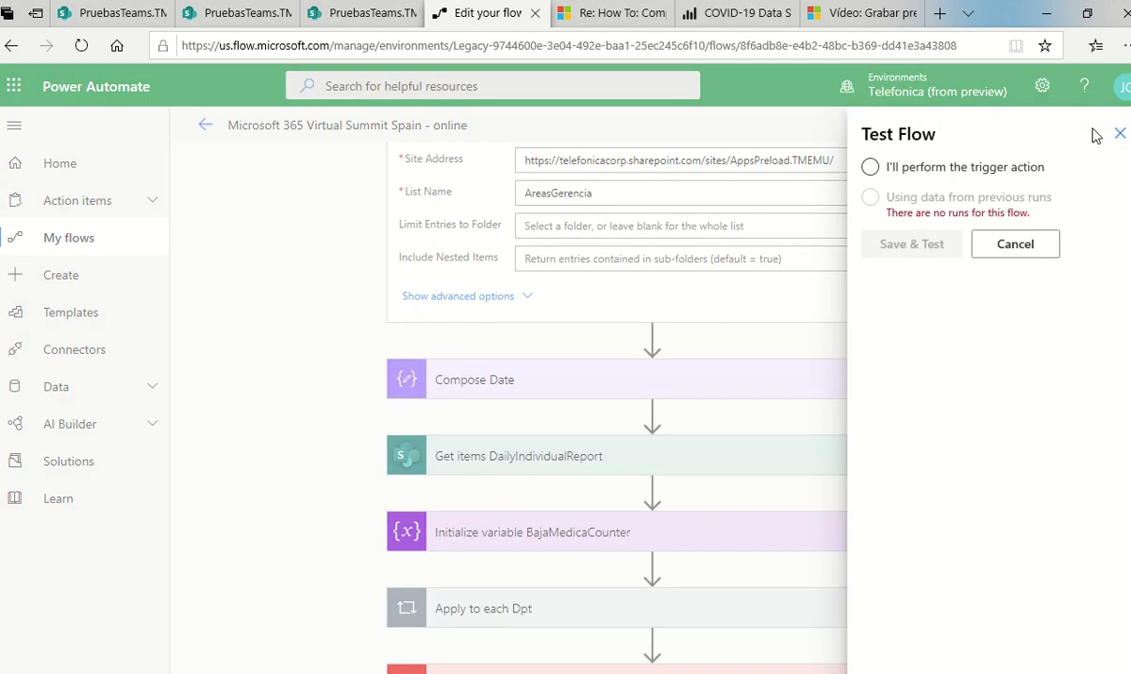
pyautogui.click(871, 169)
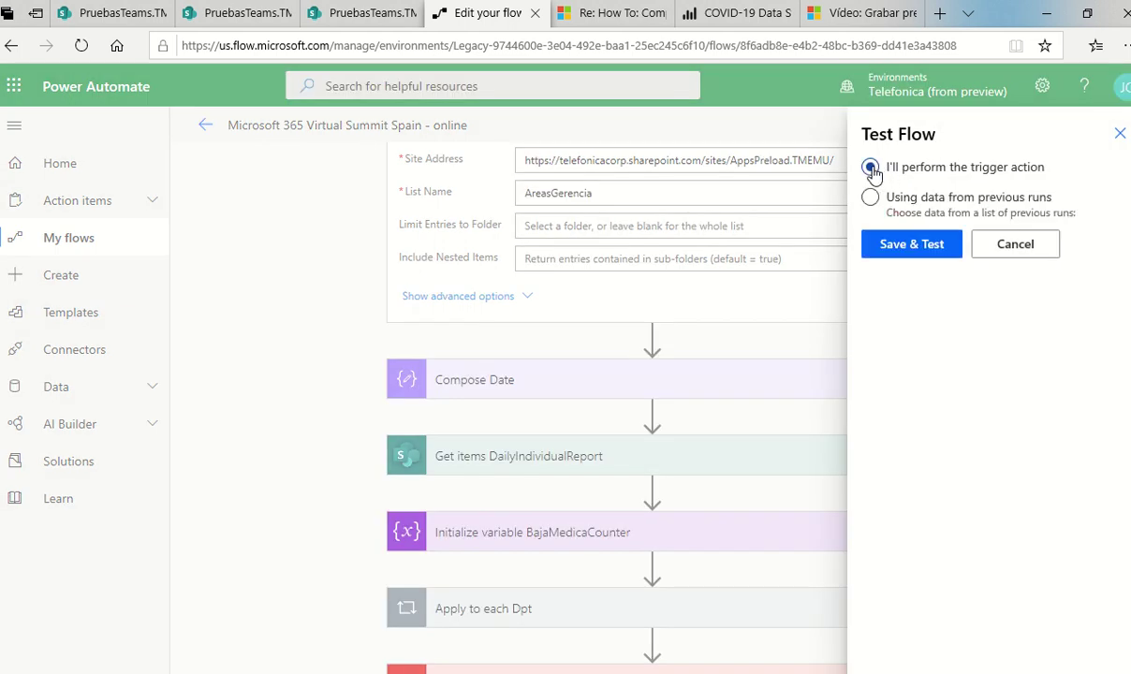
pyautogui.click(901, 243)
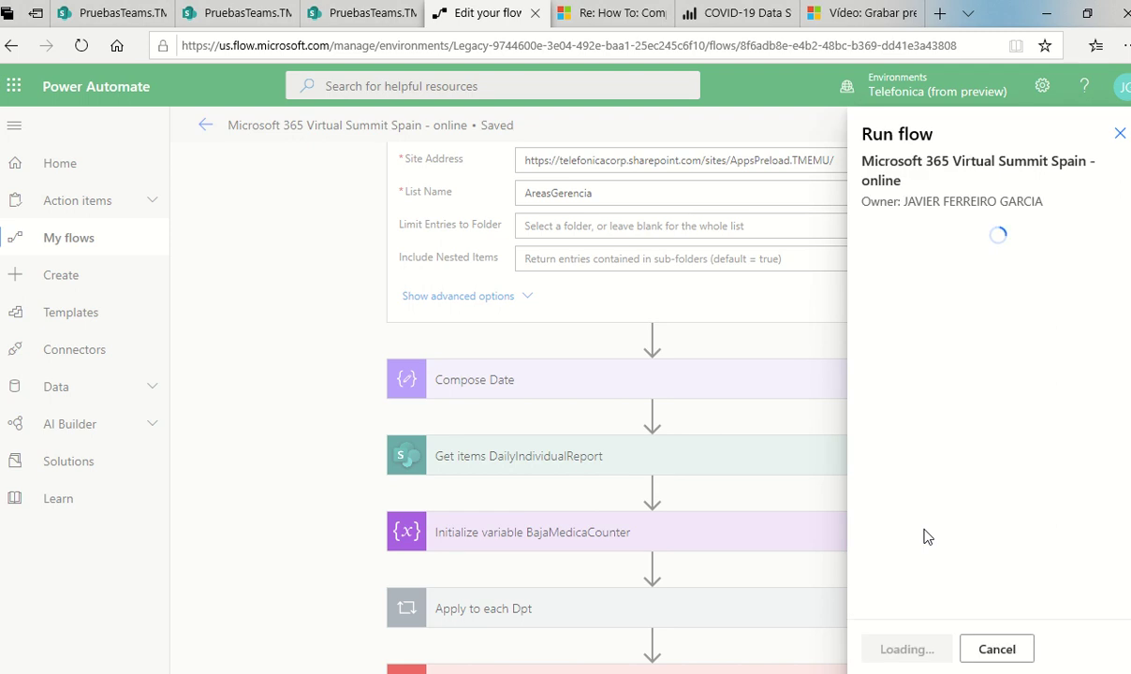
pyautogui.click(894, 649)
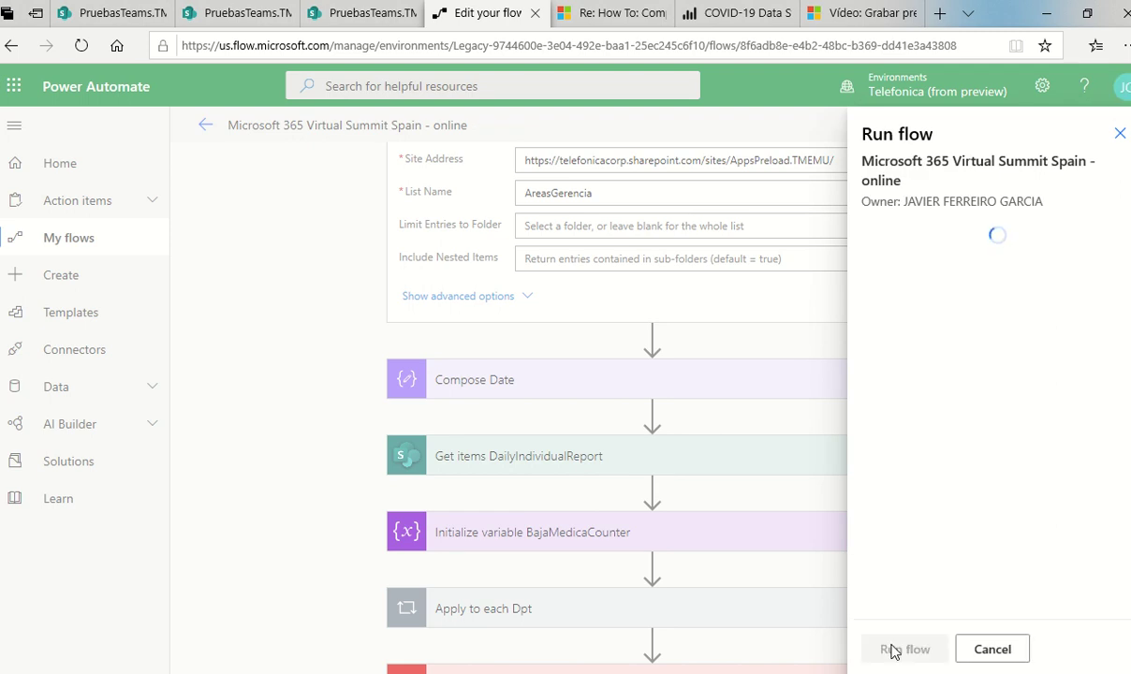
pyautogui.click(896, 649)
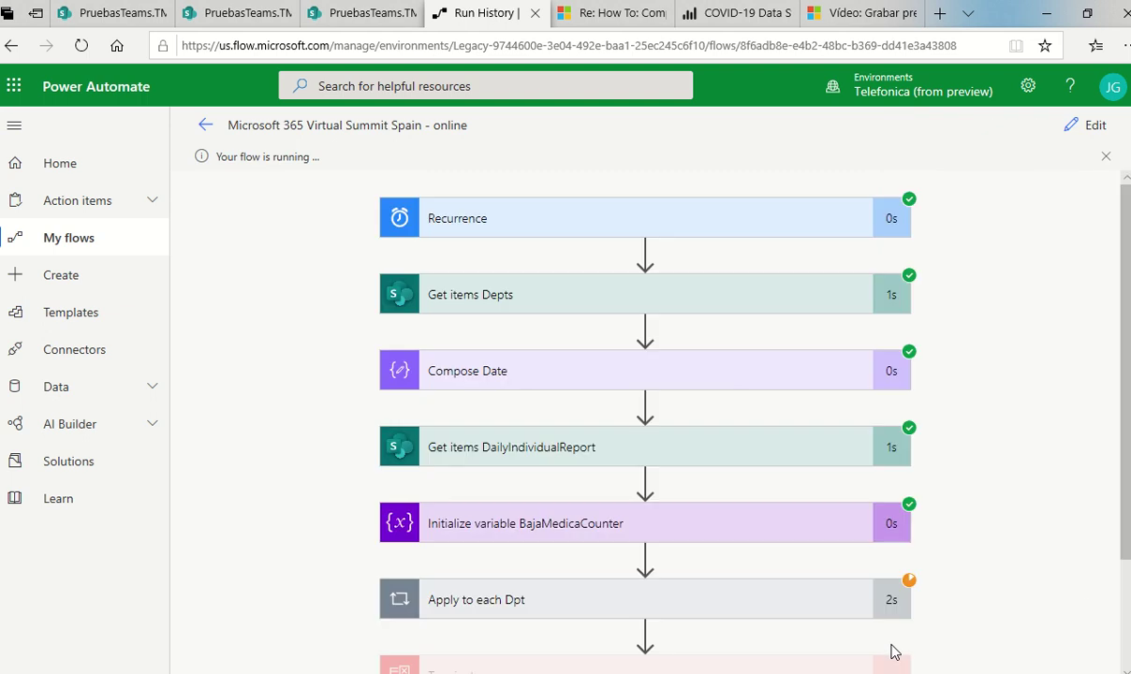
# Step: Review the actions of the test run and return to the flow's details to view its run history
pyautogui.moveTo(1126, 454); pyautogui.dragTo(1118, 545)
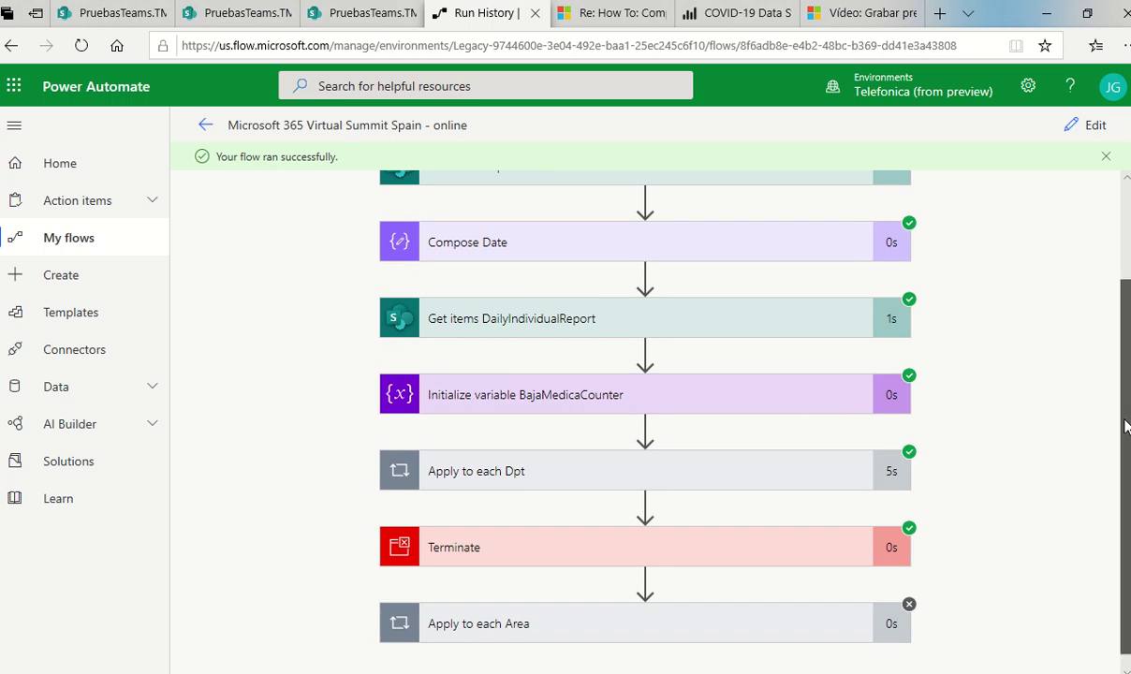
pyautogui.moveTo(1124, 409); pyautogui.dragTo(1061, 276)
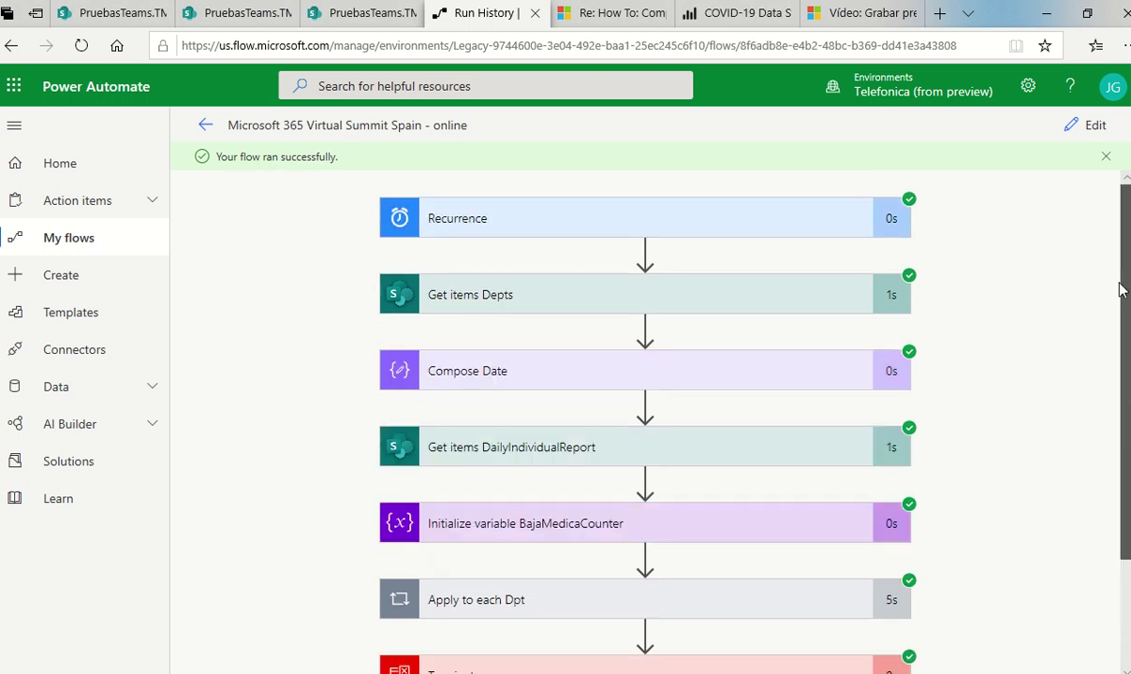
pyautogui.click(205, 126)
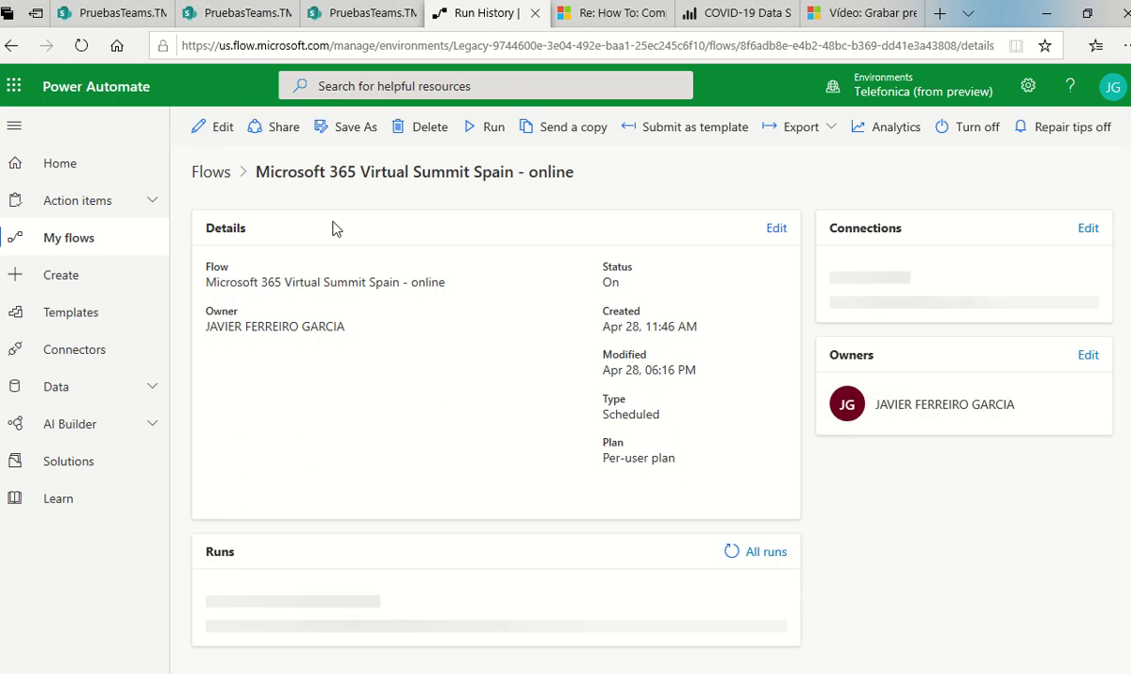
pyautogui.scroll(-2, 1124, 201)
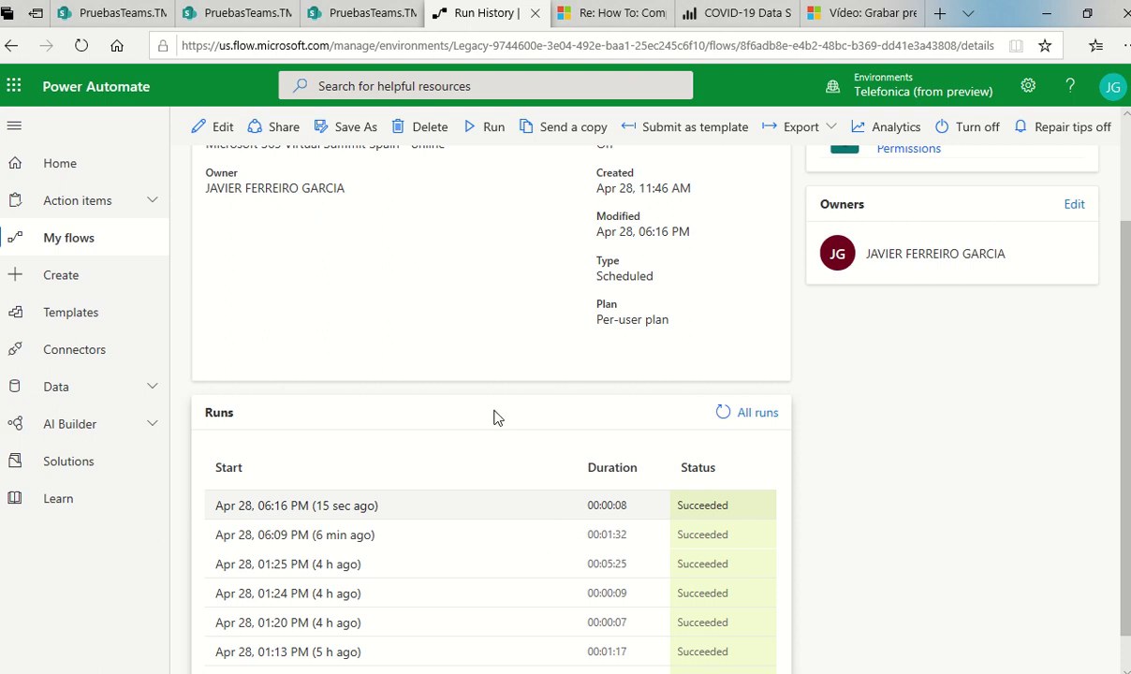
# Step: Switch to SharePoint and examine the BajaMedica entries per area in the CuadroMandoGerencia list
pyautogui.click(95, 16)
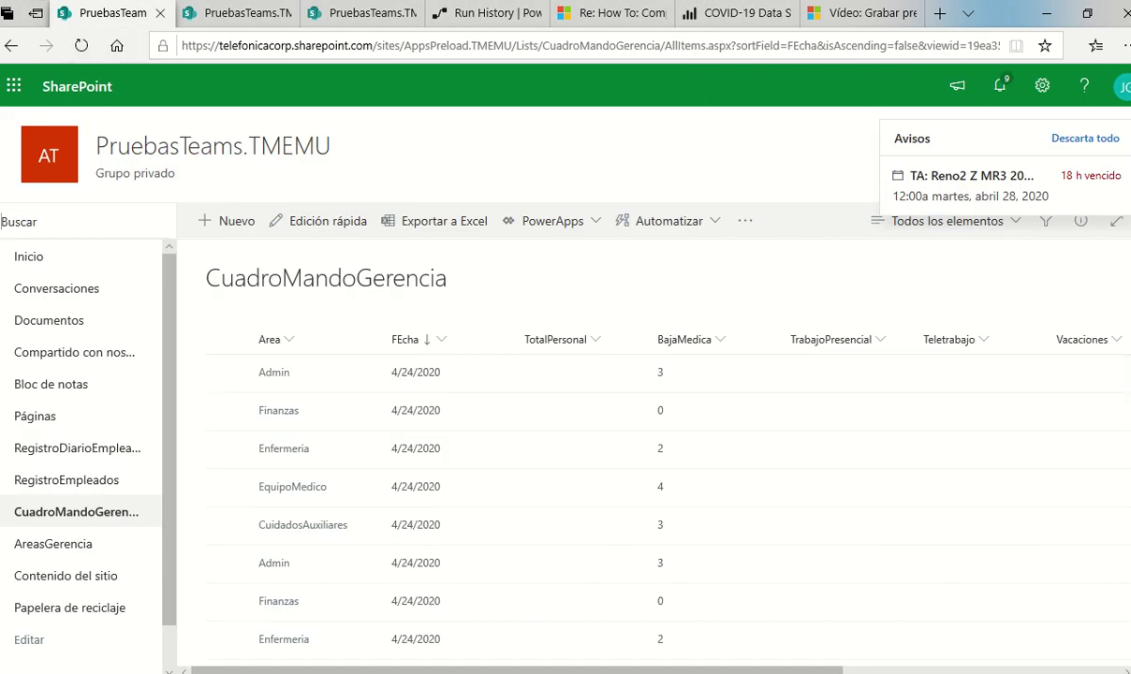
pyautogui.scroll(-1, 655, 506)
pyautogui.scroll(1, 656, 505)
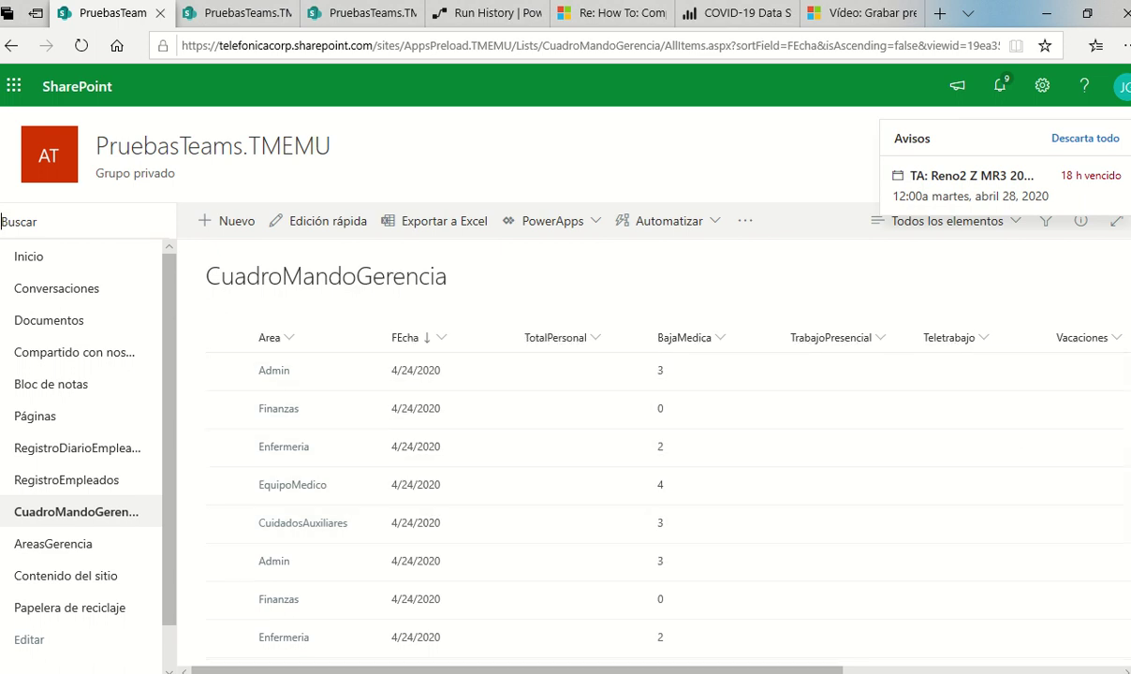
pyautogui.scroll(-1, 1103, 435)
pyautogui.scroll(-5, 656, 510)
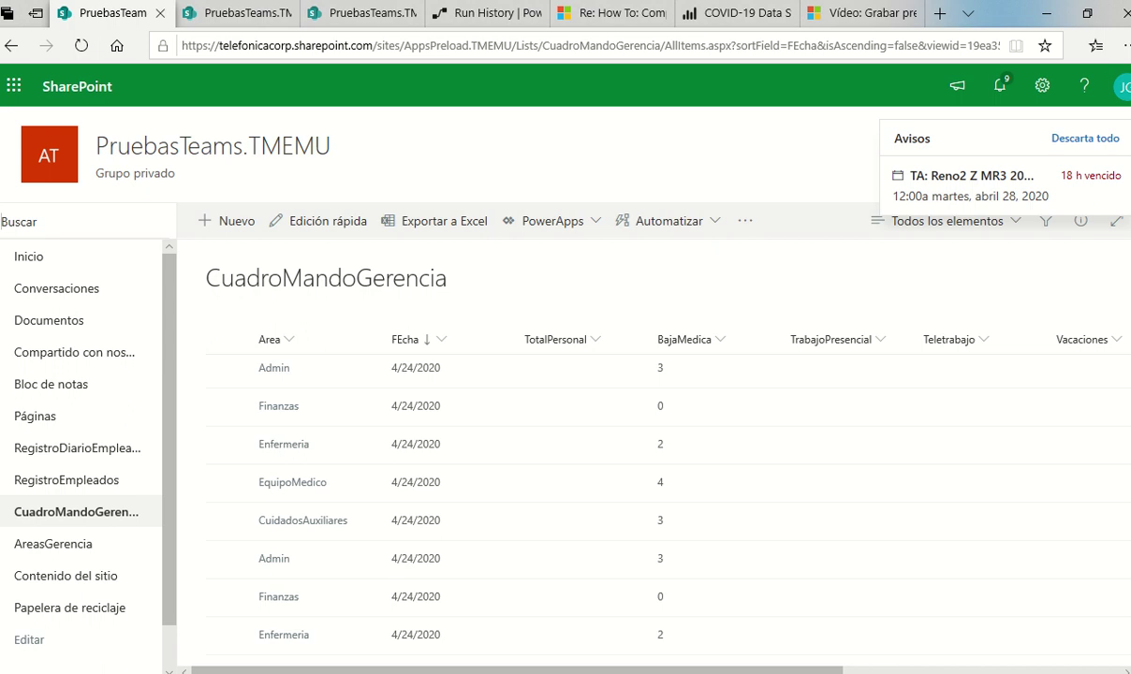
# Step: Delete all ten items dated 4/24/2020 from the CuadroMandoGerencia list
pyautogui.click(226, 374)
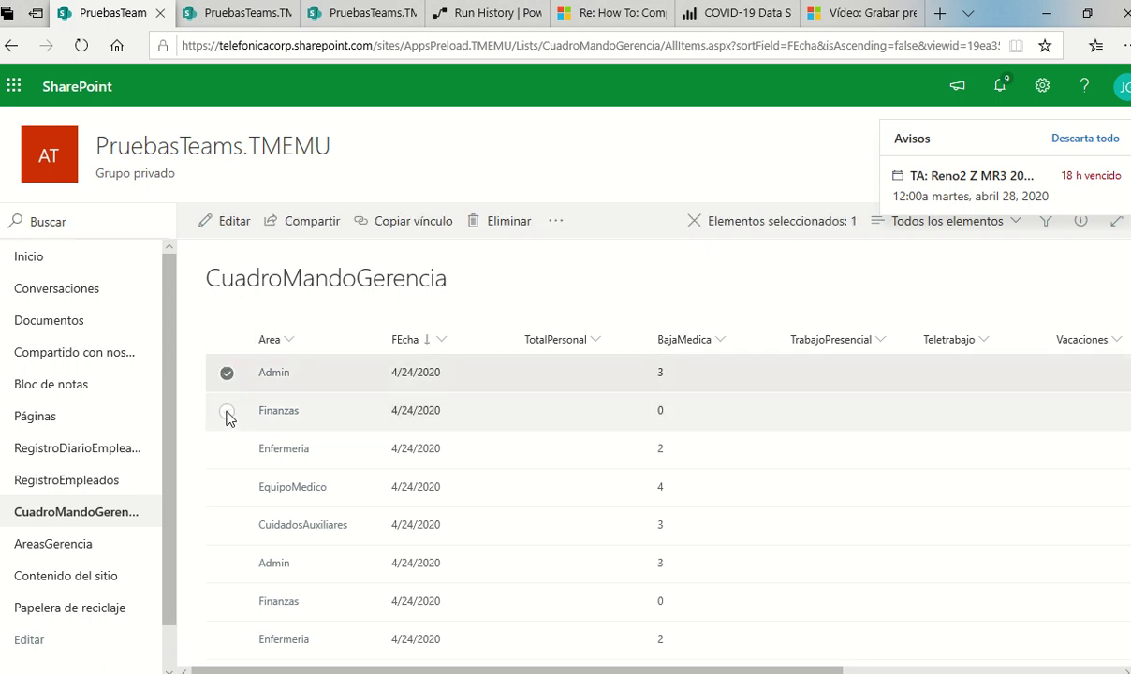
pyautogui.click(227, 413)
pyautogui.click(225, 450)
pyautogui.click(226, 488)
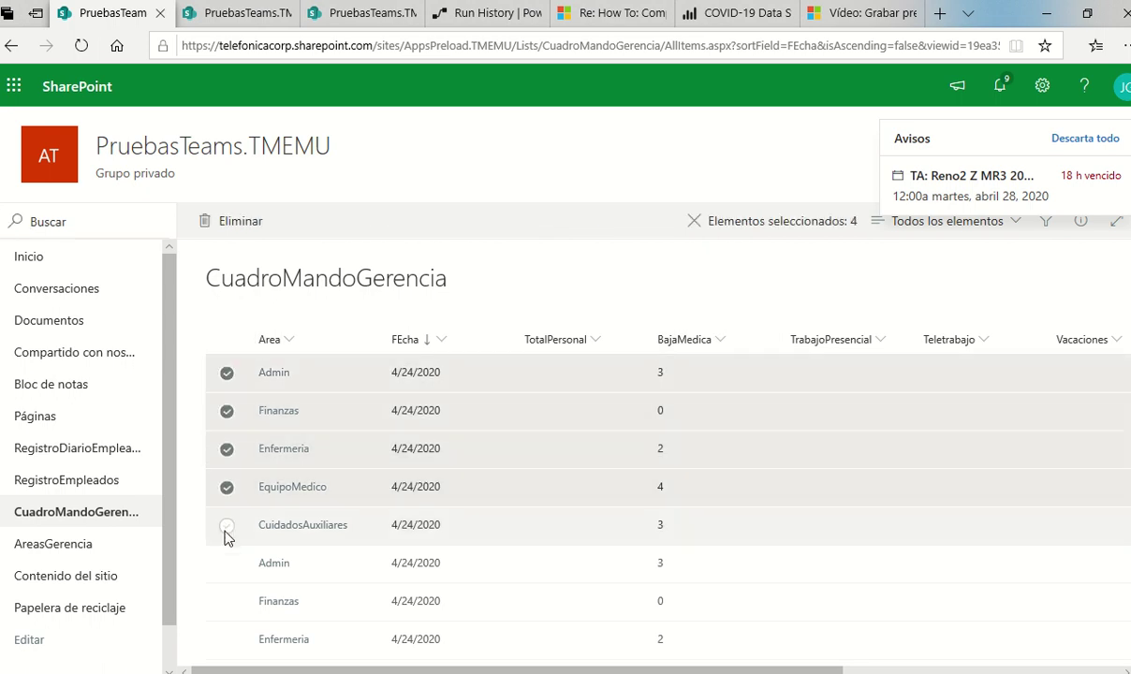
pyautogui.click(227, 527)
pyautogui.click(227, 564)
pyautogui.click(227, 602)
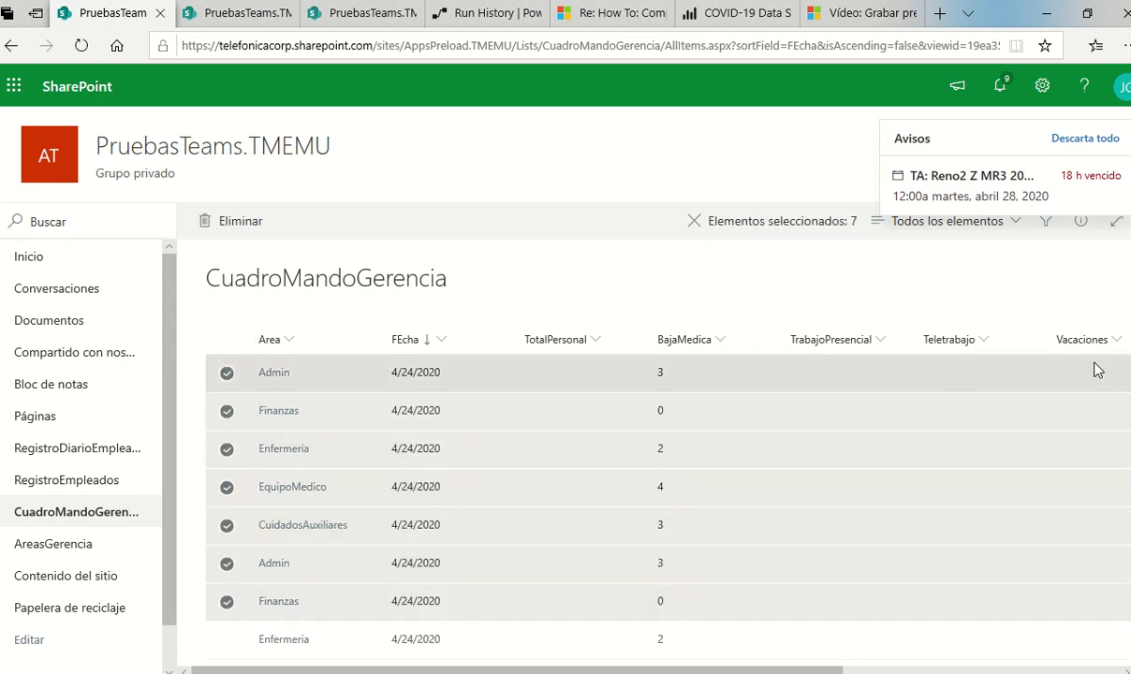
pyautogui.scroll(-2, 697, 396)
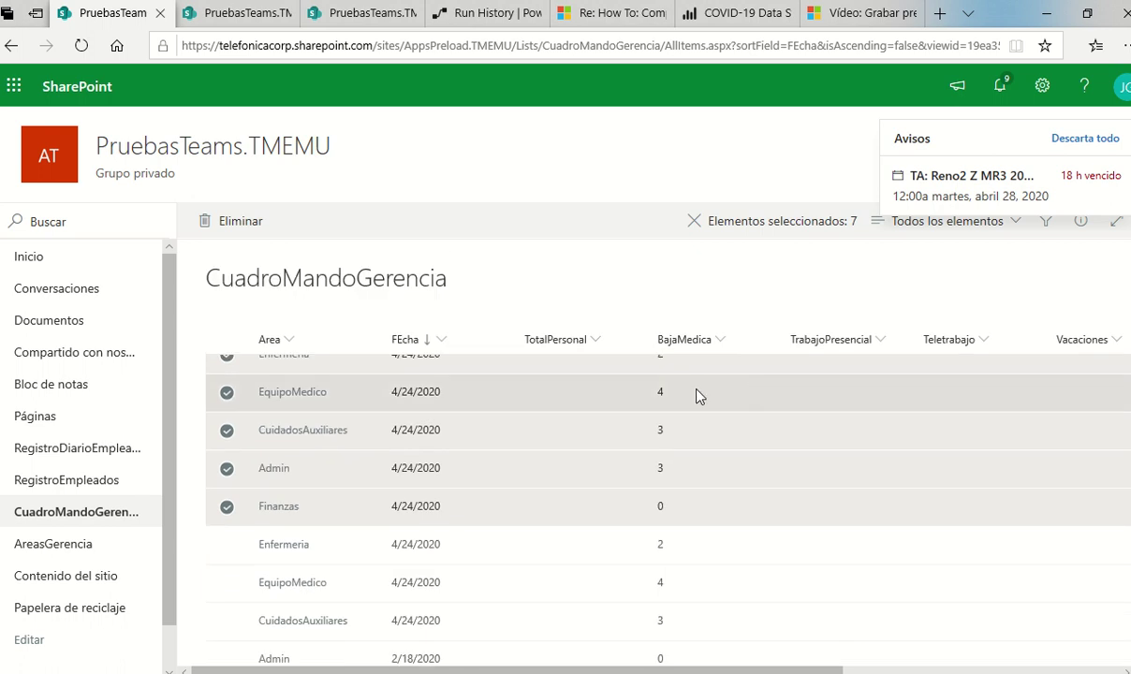
pyautogui.click(226, 547)
pyautogui.click(225, 590)
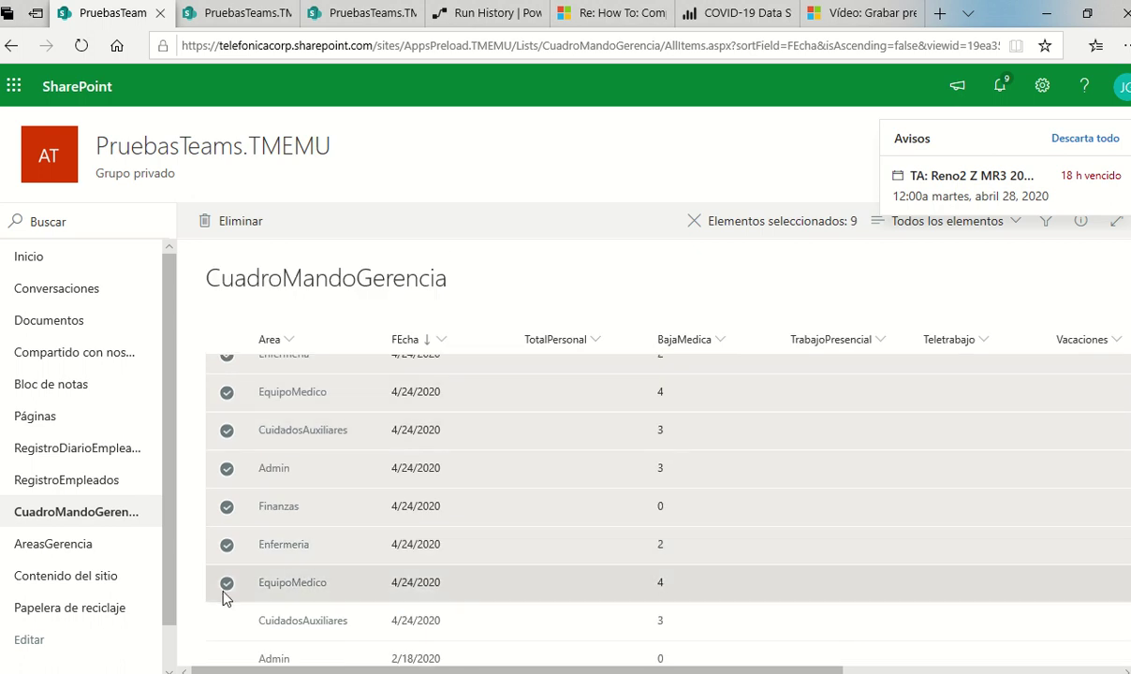
pyautogui.click(225, 625)
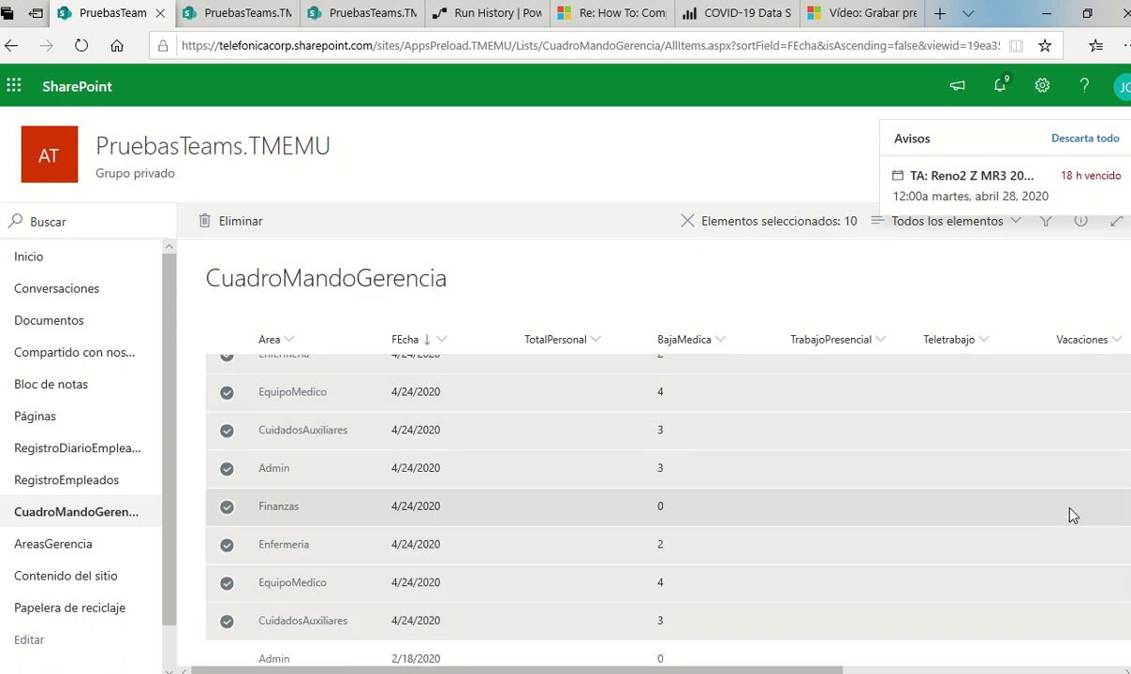
pyautogui.scroll(2, 1030, 497)
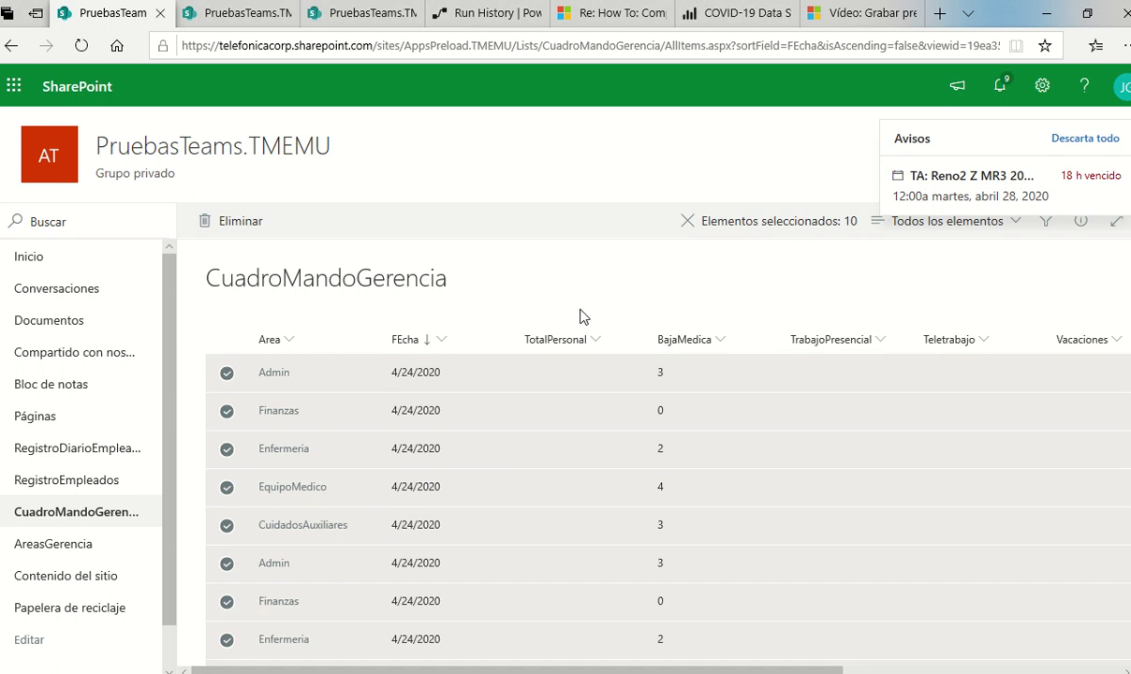
pyautogui.click(235, 235)
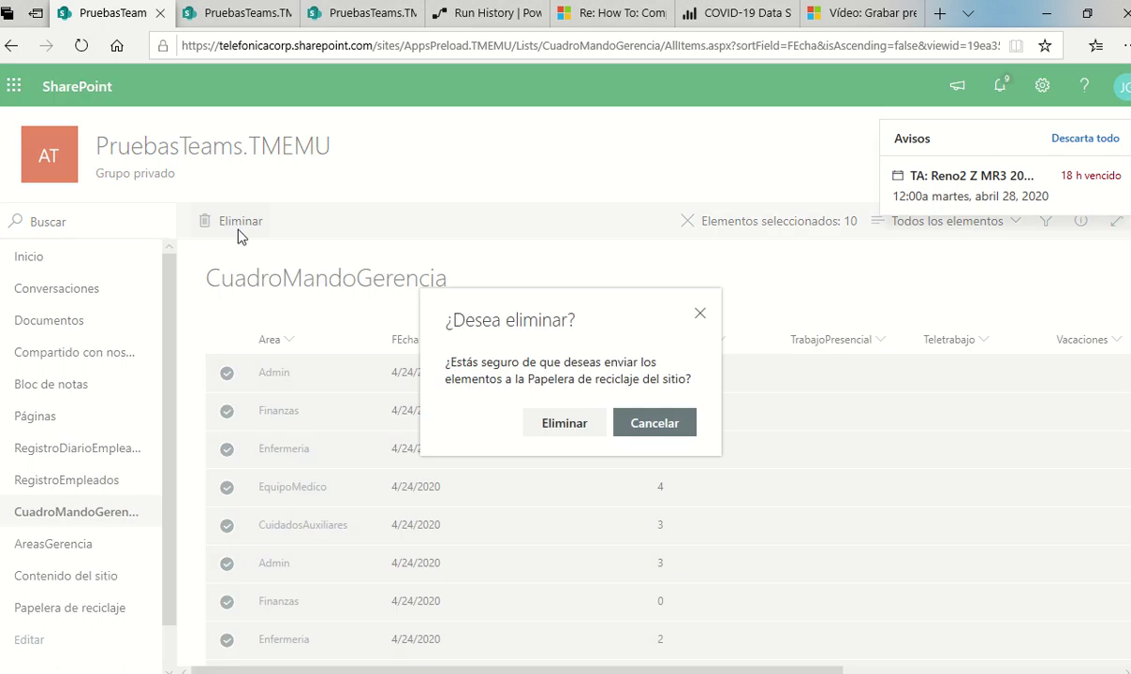
pyautogui.click(550, 422)
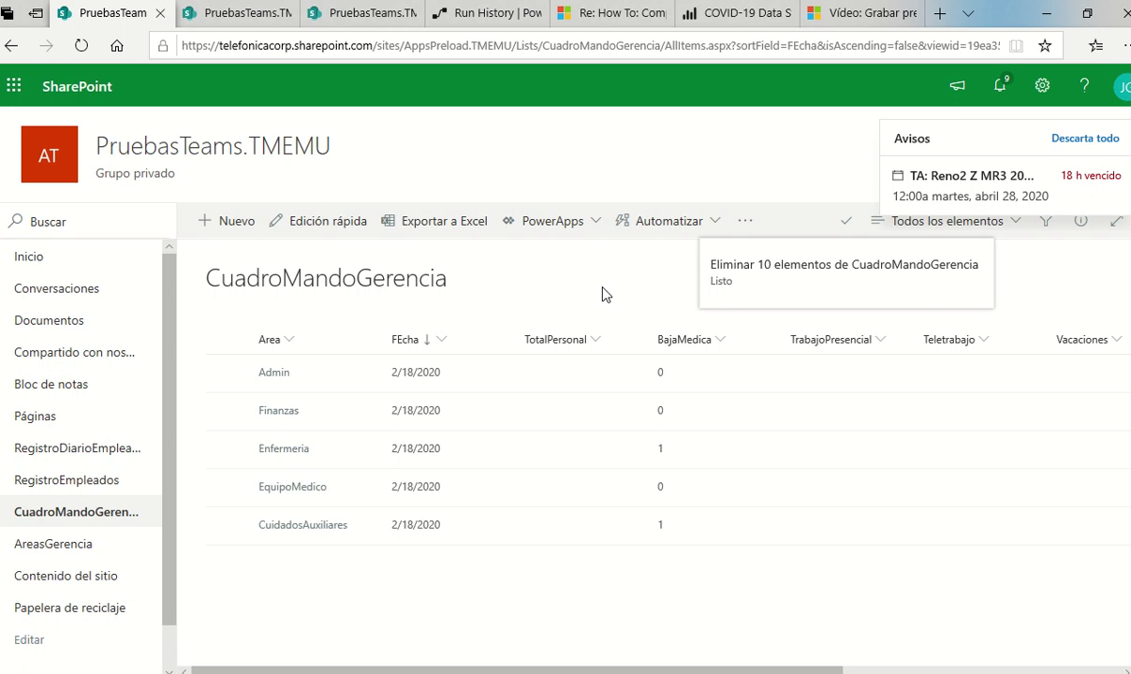
# Step: Switch to Power Automate and examine the Apply to each Area and nested Apply to each Employee loops in the Apr 28, 06:09 PM run
pyautogui.click(485, 12)
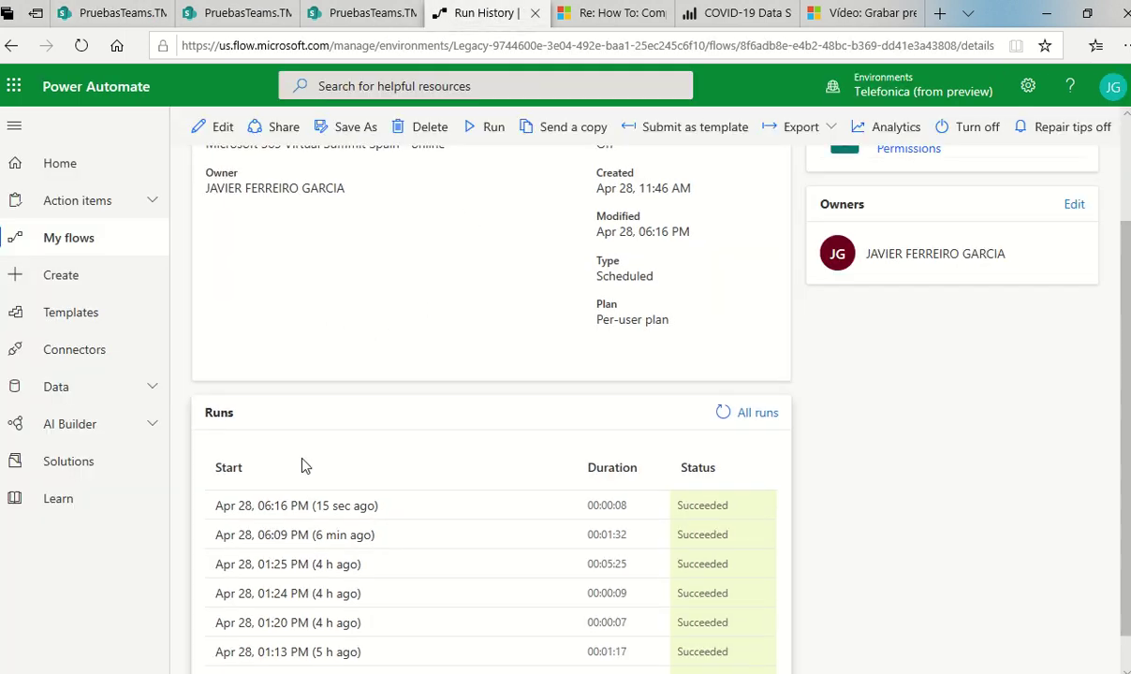
pyautogui.click(296, 536)
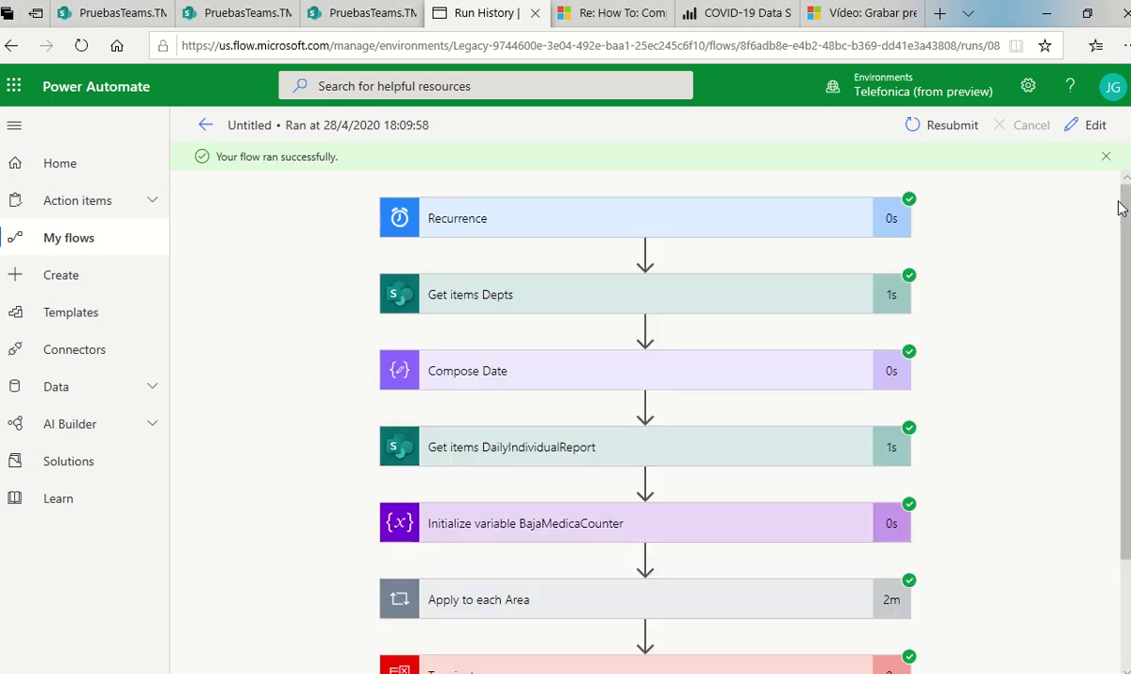
pyautogui.moveTo(1126, 208); pyautogui.dragTo(1126, 314)
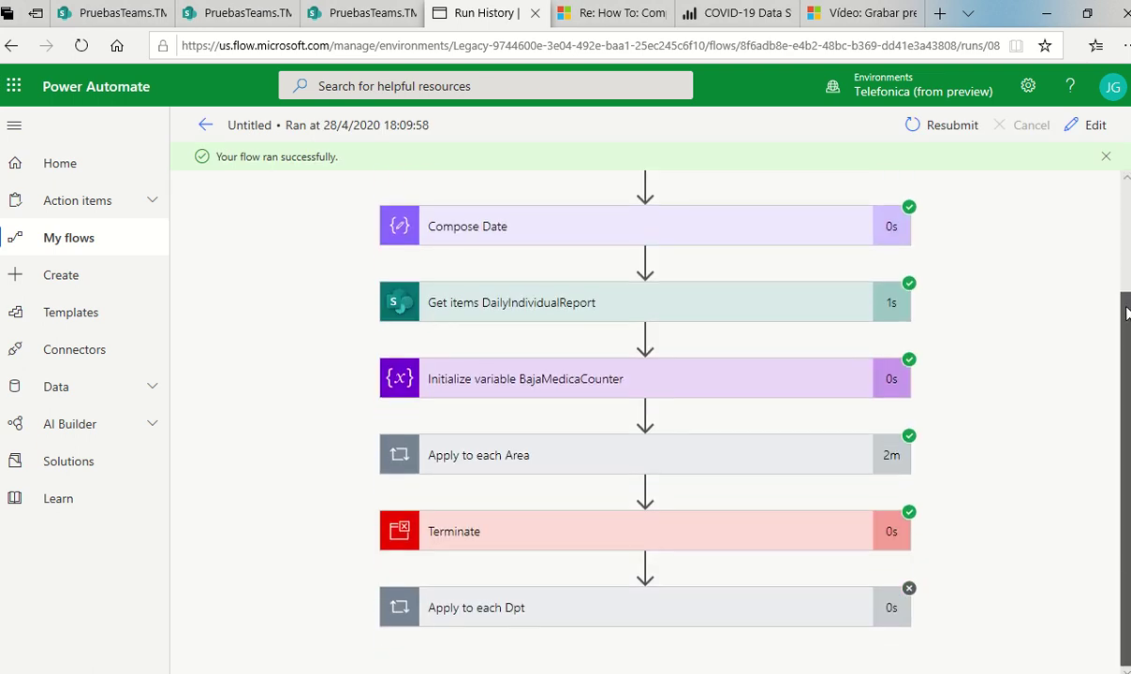
pyautogui.click(651, 459)
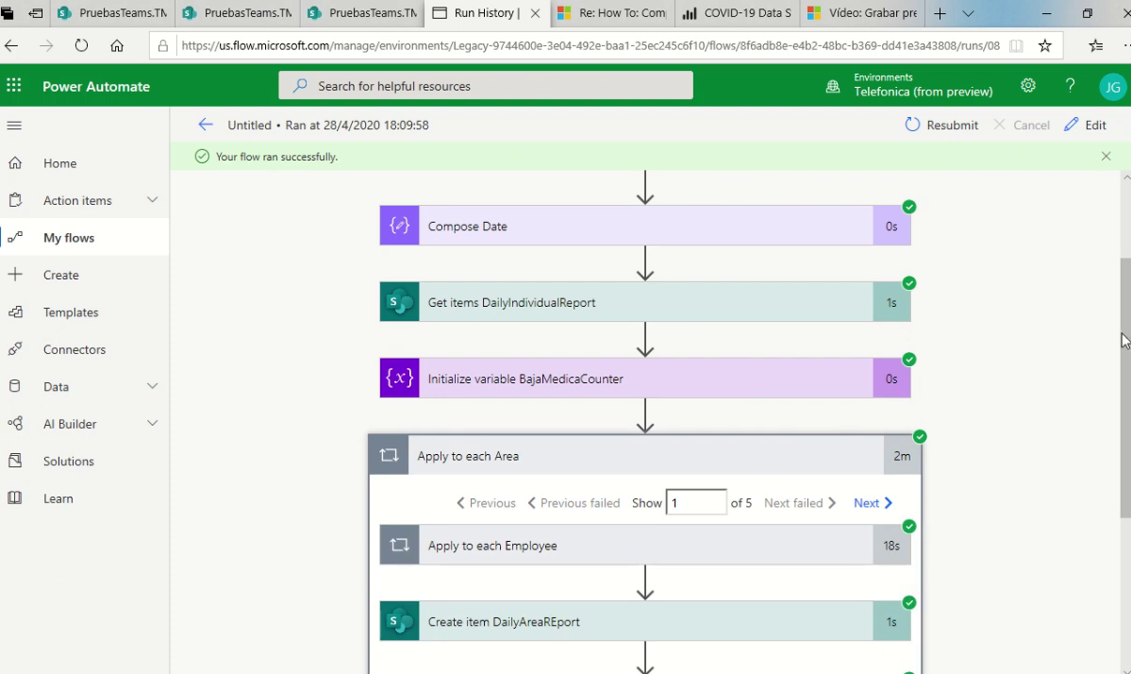
pyautogui.moveTo(1125, 333); pyautogui.dragTo(1128, 442)
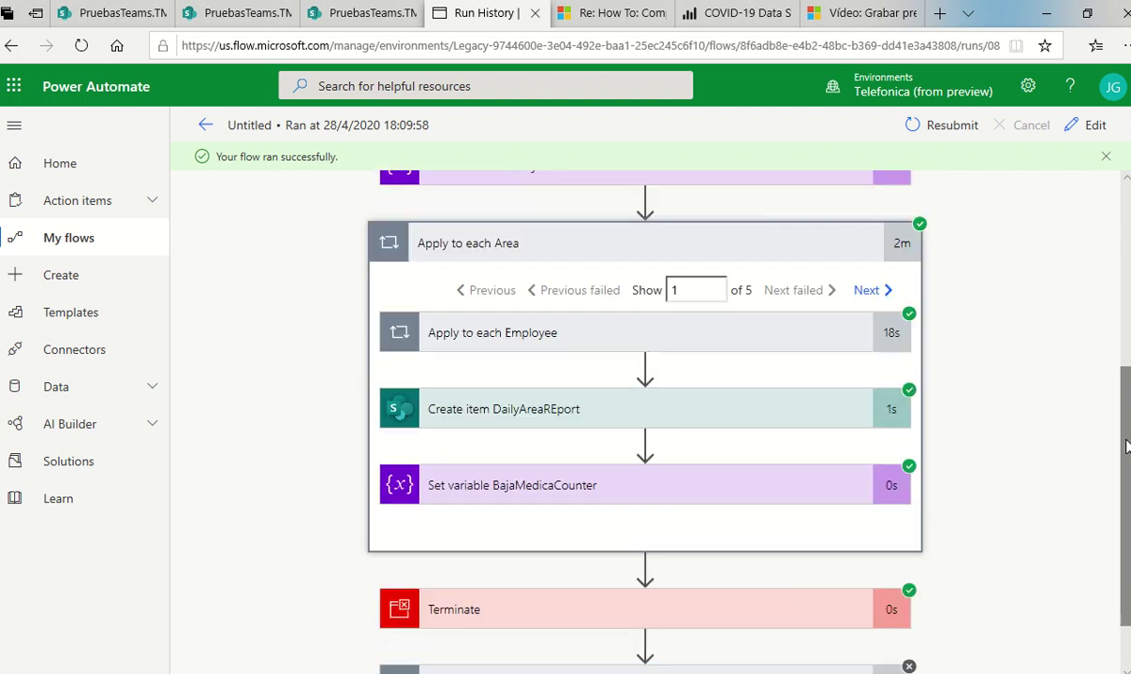
pyautogui.click(725, 327)
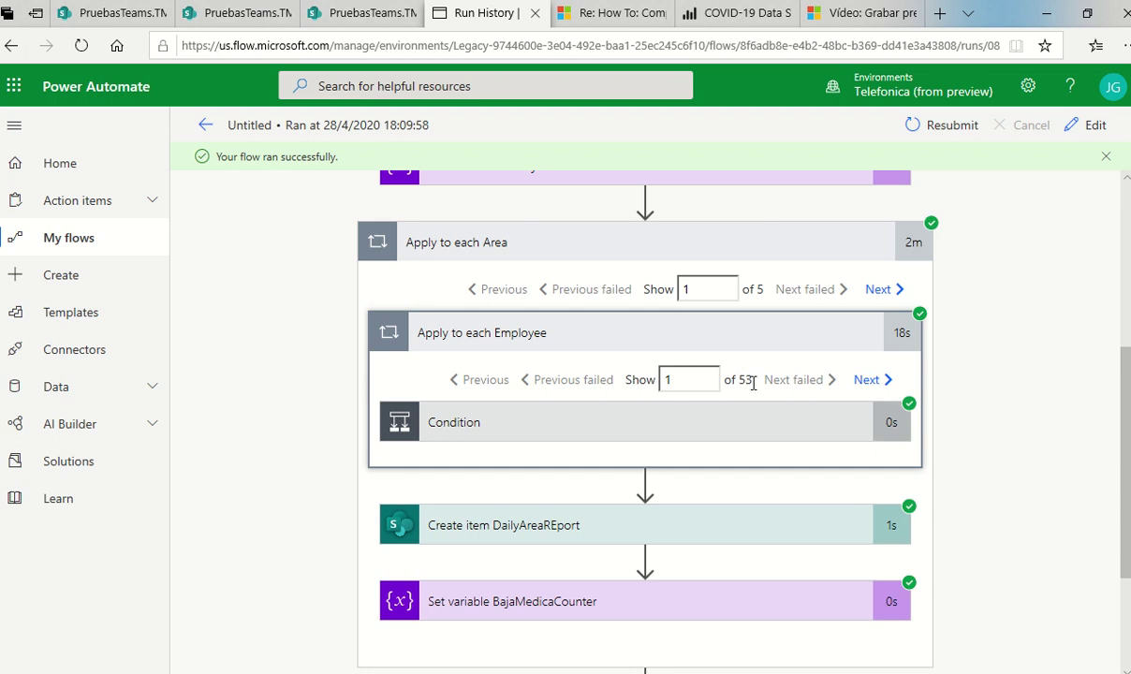
pyautogui.moveTo(1124, 384); pyautogui.dragTo(942, 178)
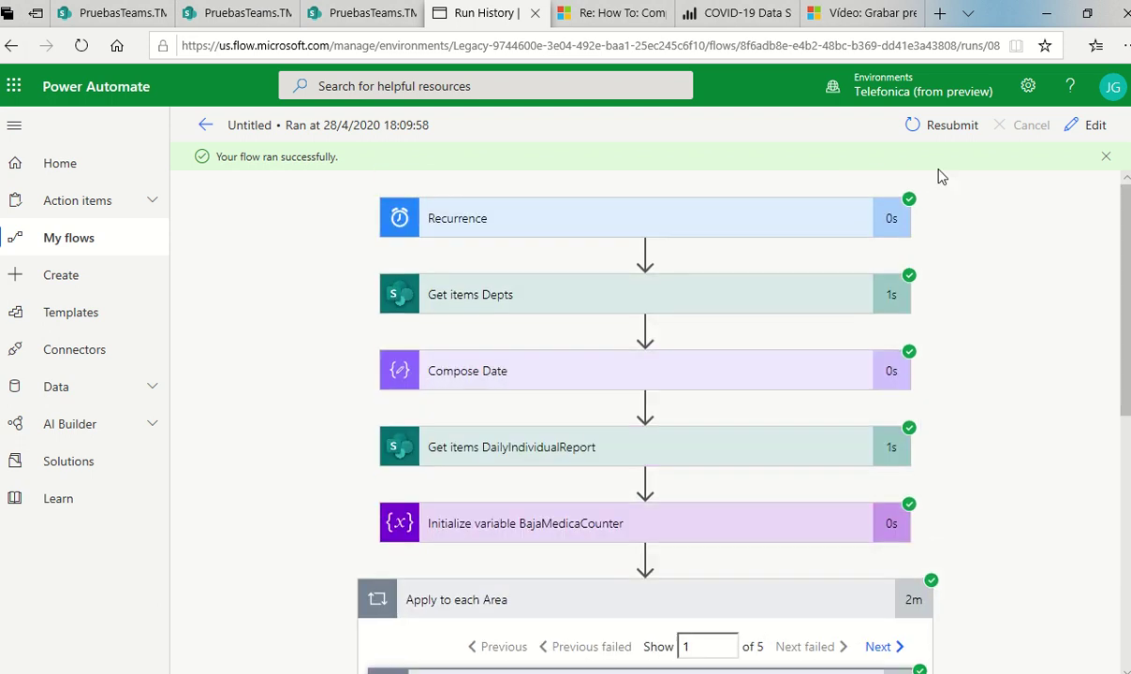
pyautogui.click(203, 131)
pyautogui.click(260, 17)
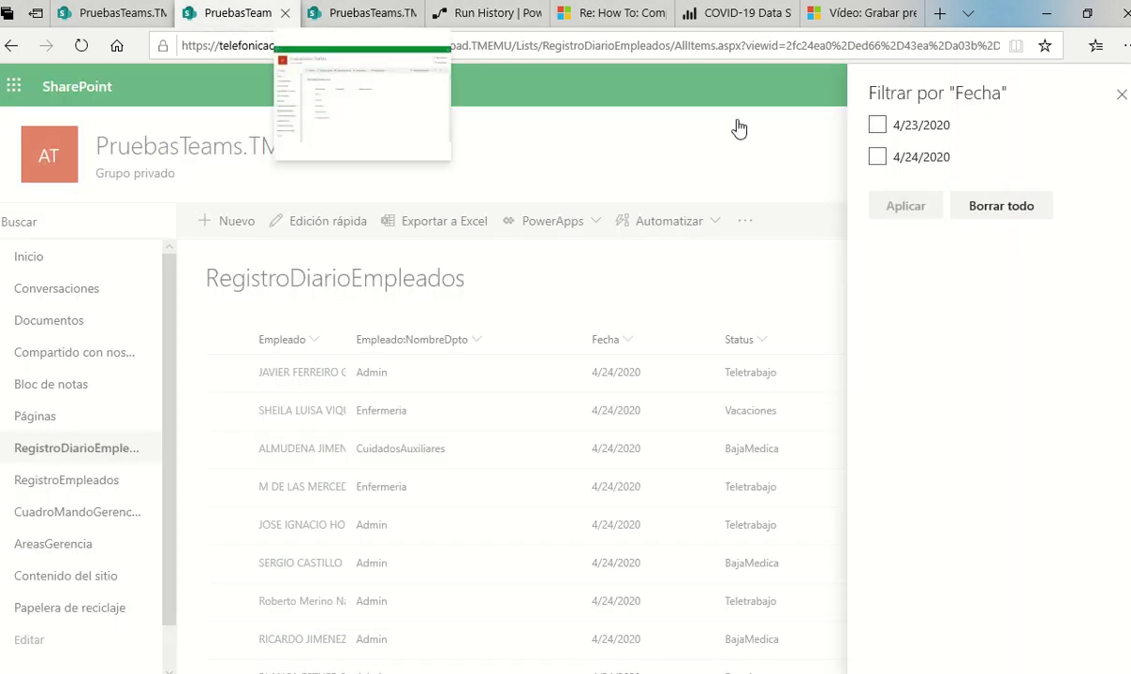
pyautogui.click(889, 127)
pyautogui.click(895, 154)
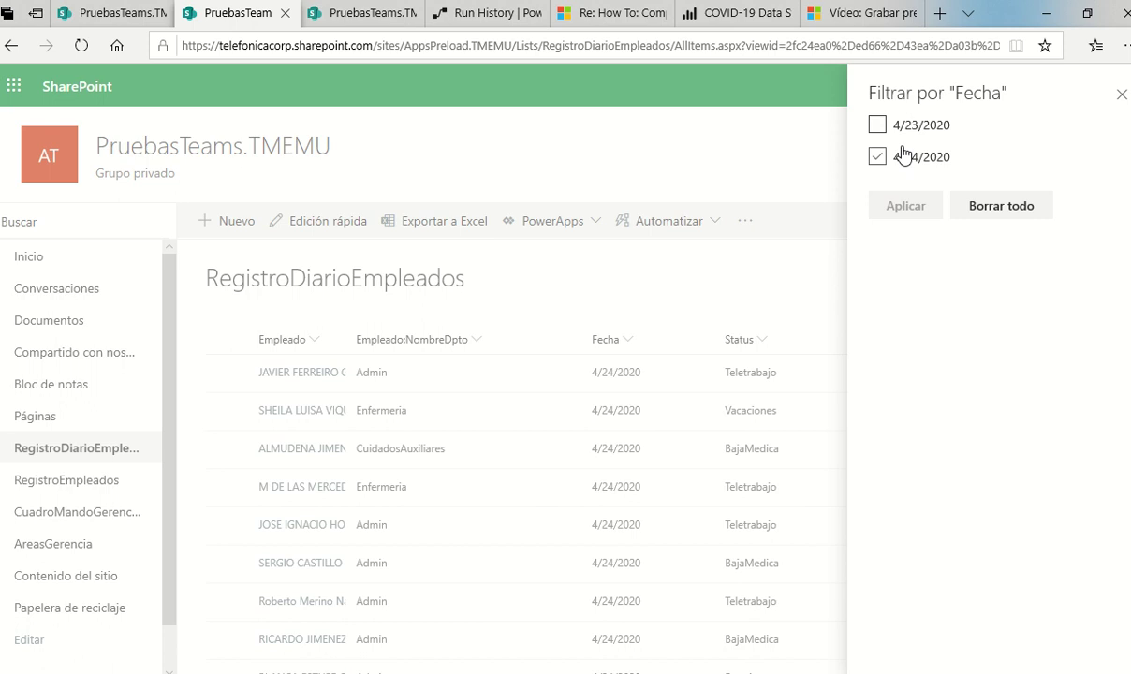
pyautogui.click(880, 155)
# Step: Return to Power Automate and open the flow "Microsoft 365 Virtual Summit Spain - online" for editing
pyautogui.moveTo(463, 21)
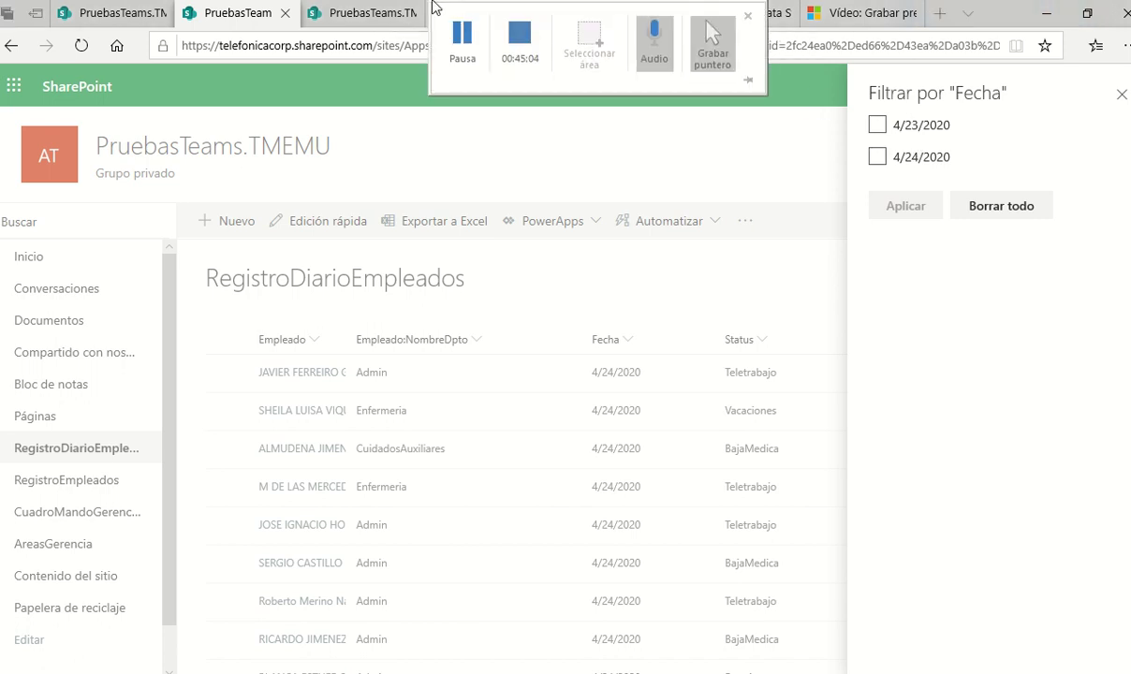
pyautogui.click(378, 13)
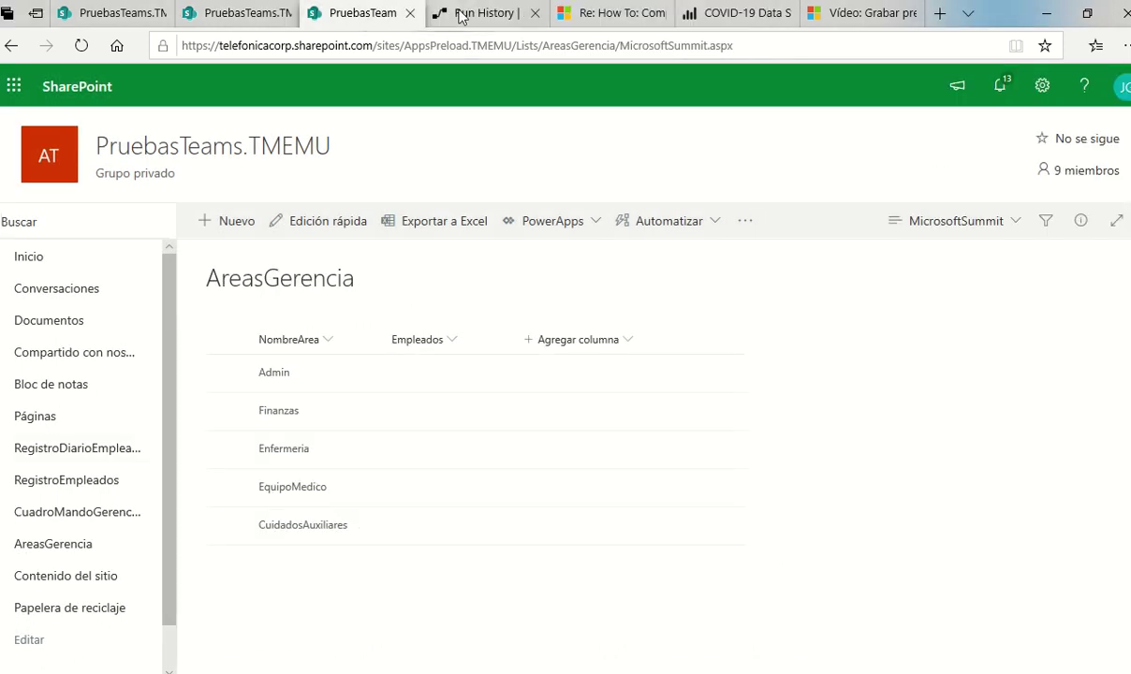
pyautogui.moveTo(459, 8)
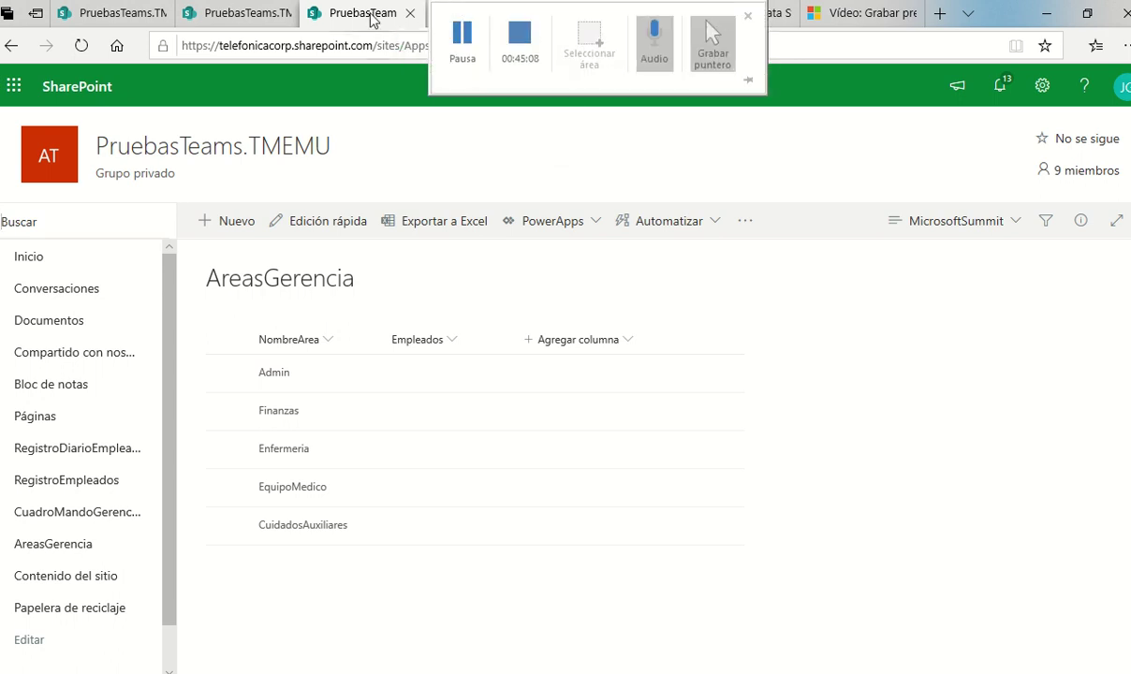
pyautogui.click(466, 13)
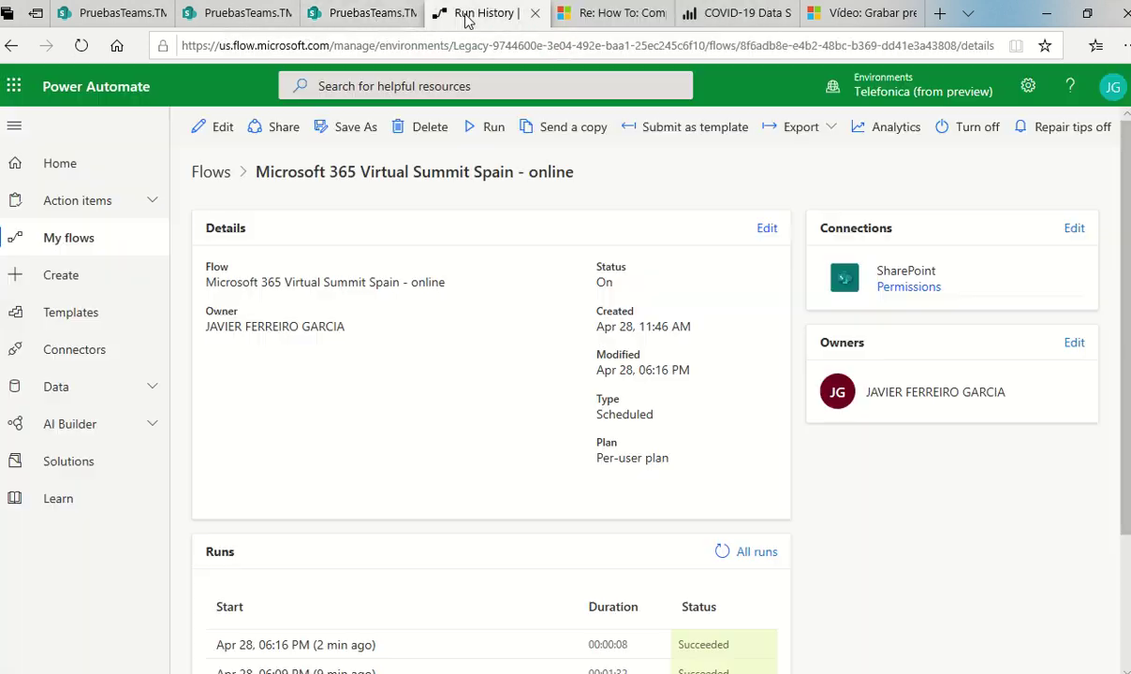
pyautogui.click(221, 128)
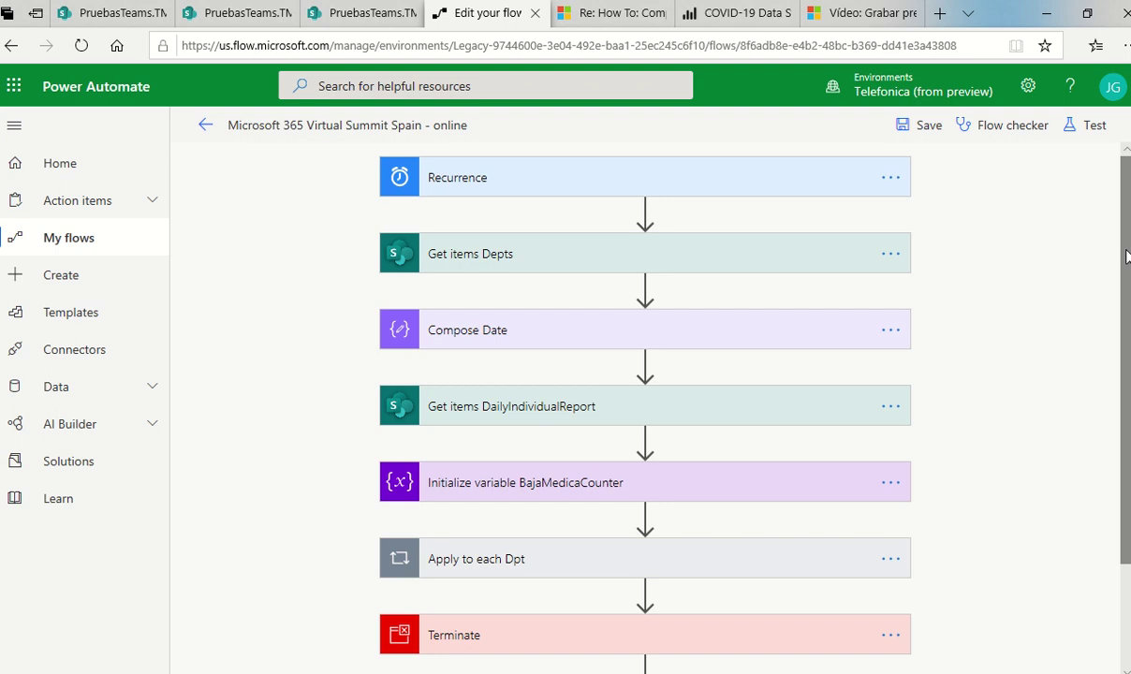
# Step: Clear the Filter Query of the Get items DailyIndividualReport action
pyautogui.scroll(-1, 1126, 256)
pyautogui.scroll(1, 1127, 235)
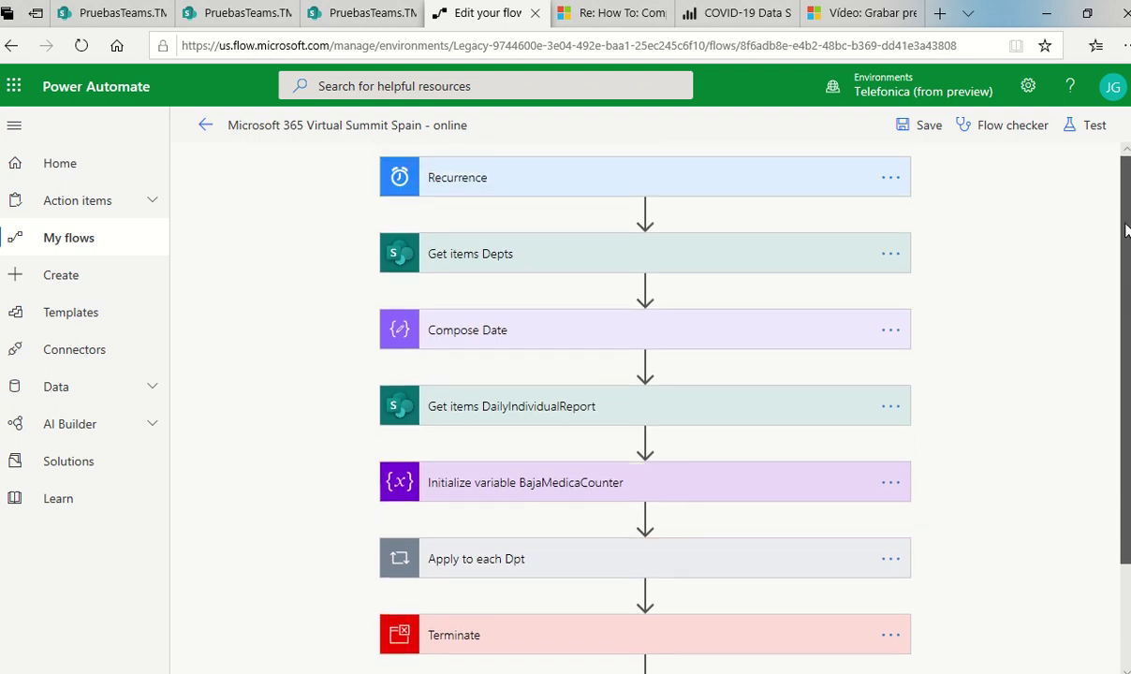
pyautogui.click(666, 410)
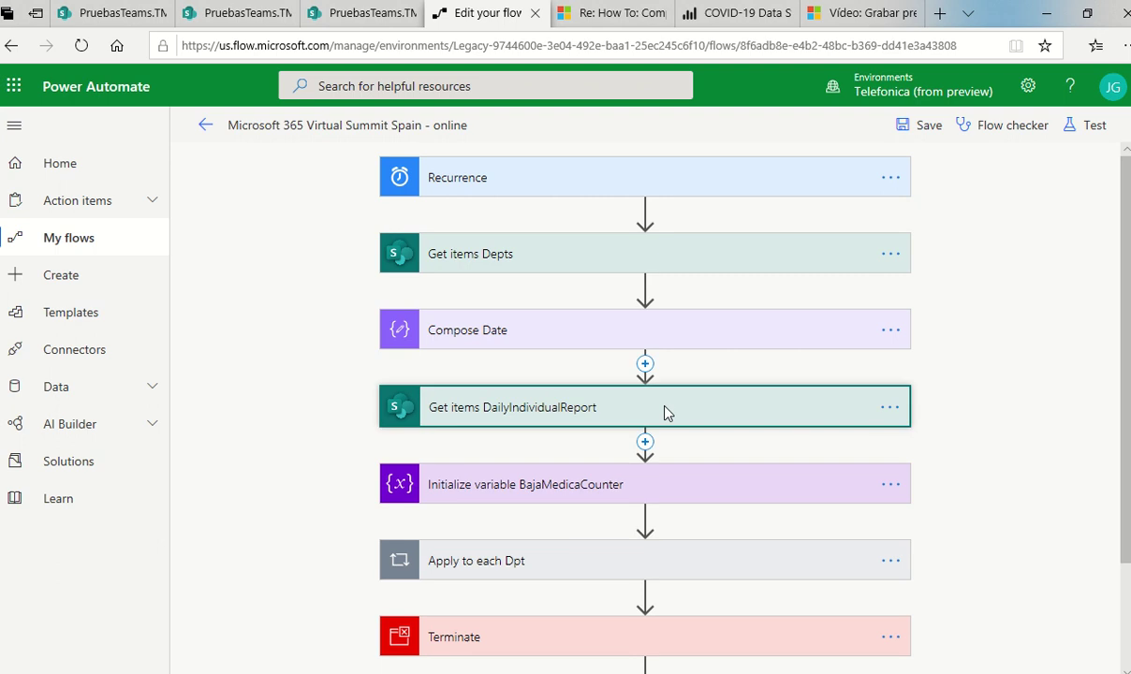
pyautogui.scroll(-1, 1126, 372)
pyautogui.scroll(-1, 1127, 372)
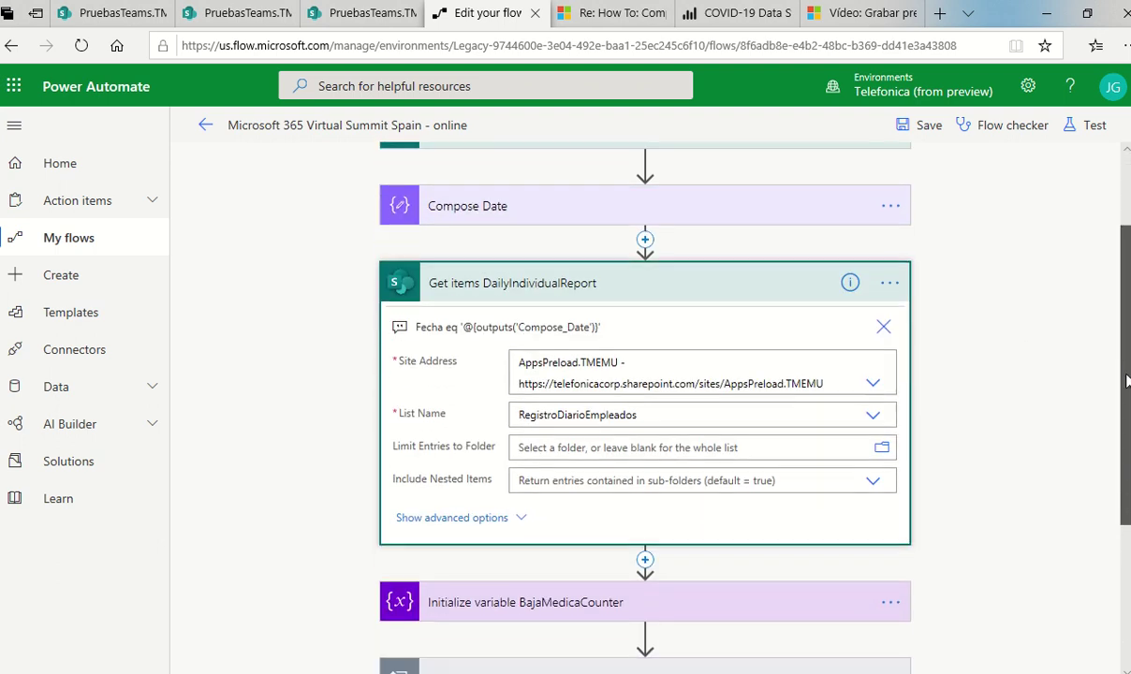
pyautogui.click(468, 518)
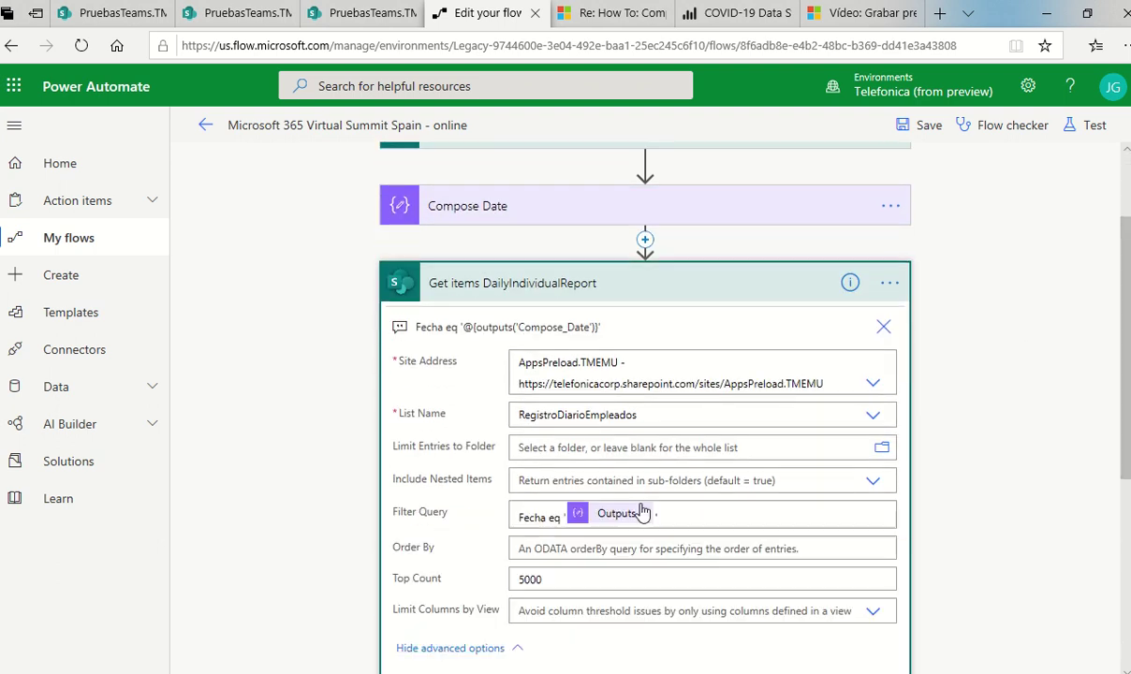
pyautogui.click(674, 513)
pyautogui.moveTo(675, 513); pyautogui.dragTo(515, 512)
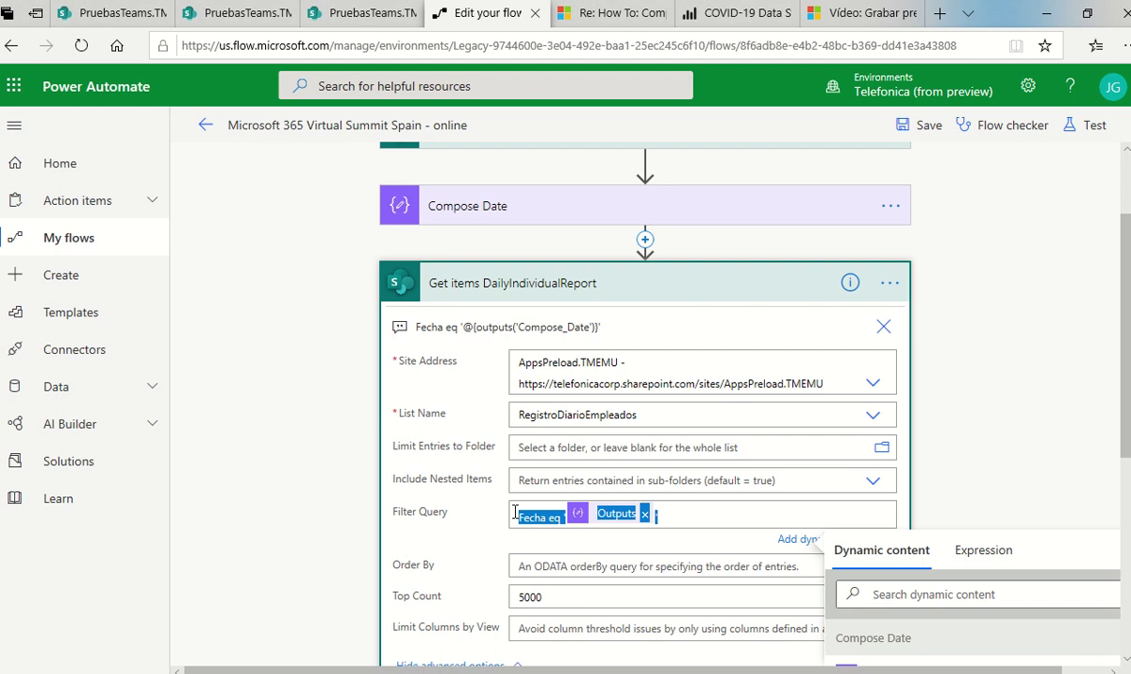
pyautogui.press('BackSpace')
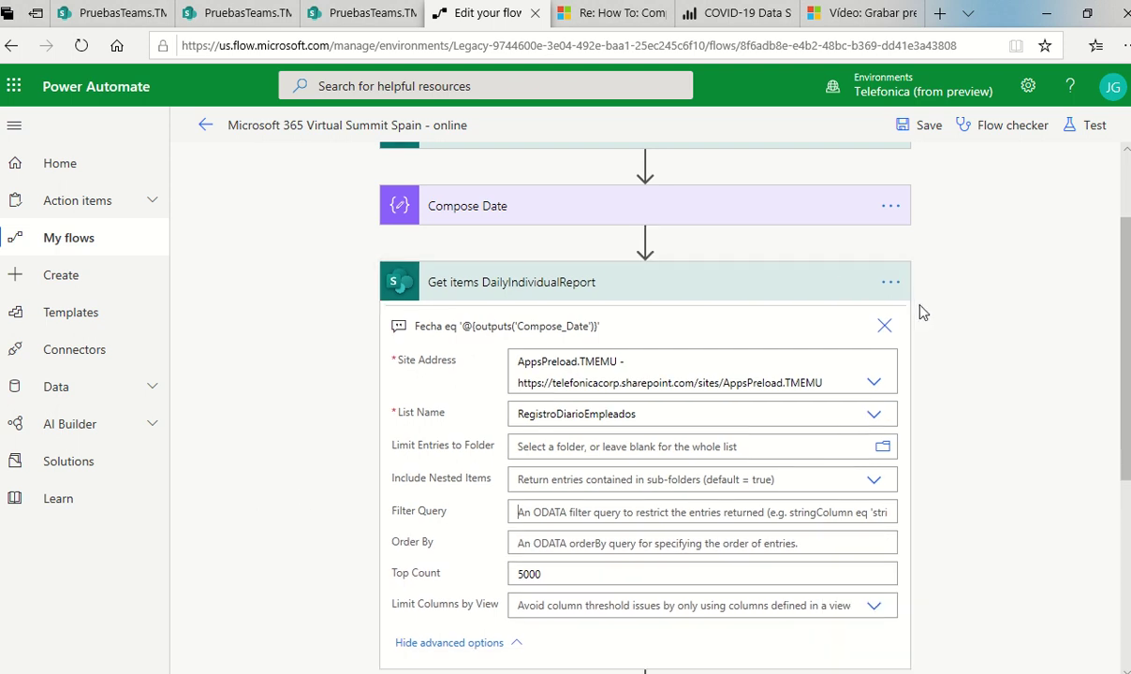
# Step: Examine the Compose Date input and the actions inside the Apply to each Dpt loop
pyautogui.scroll(-1, 1127, 360)
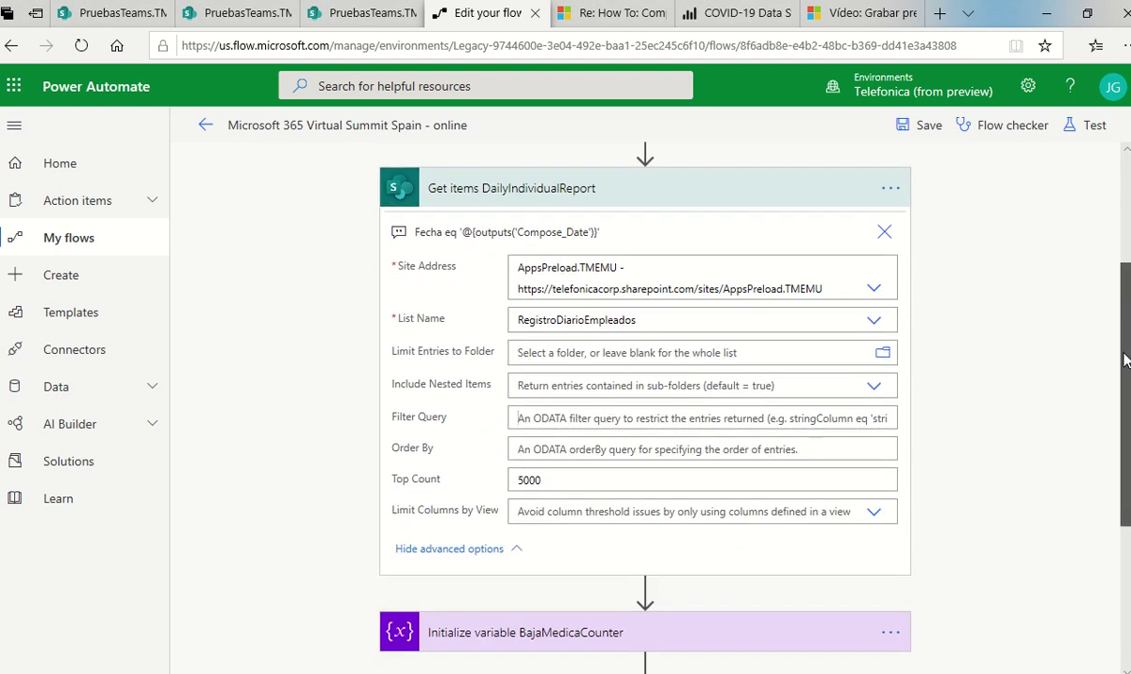
pyautogui.moveTo(1127, 360)
pyautogui.mouseDown()
pyautogui.moveTo(1126, 446)
pyautogui.moveTo(1126, 340)
pyautogui.mouseUp()
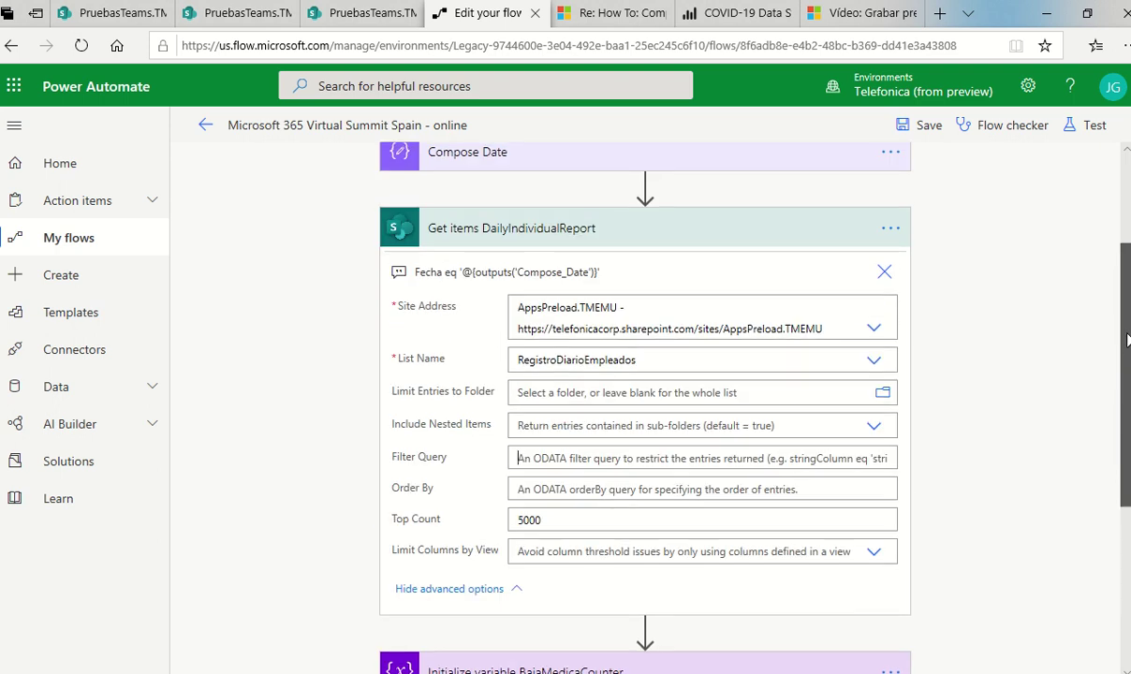
pyautogui.scroll(1, 1126, 339)
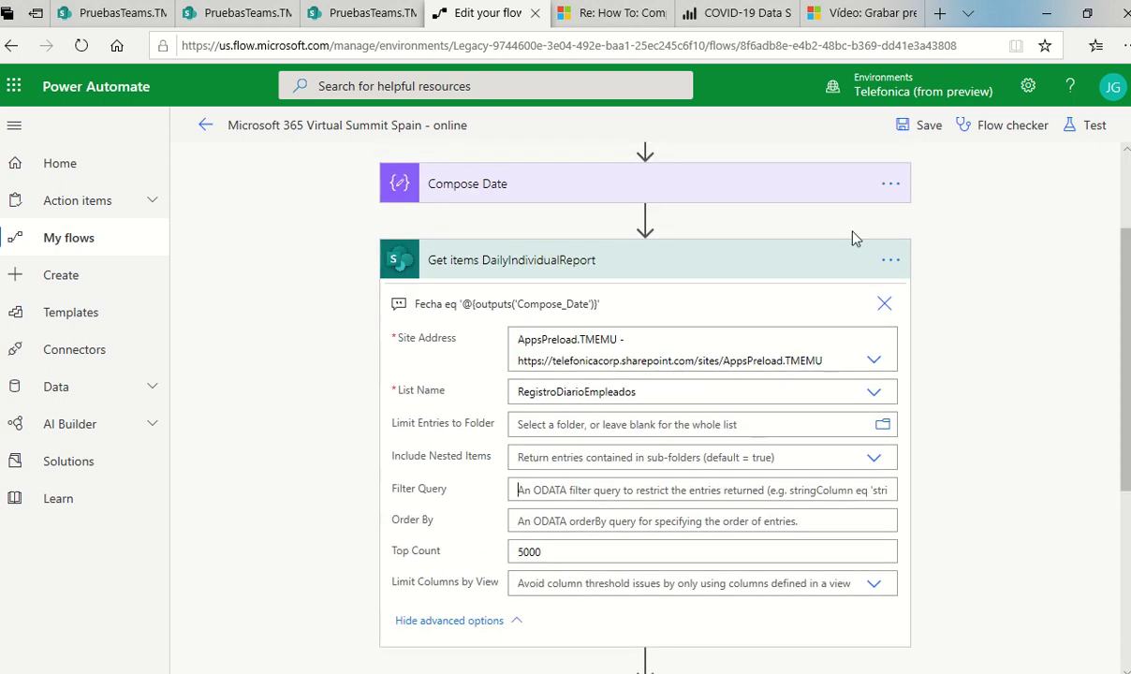
pyautogui.click(743, 183)
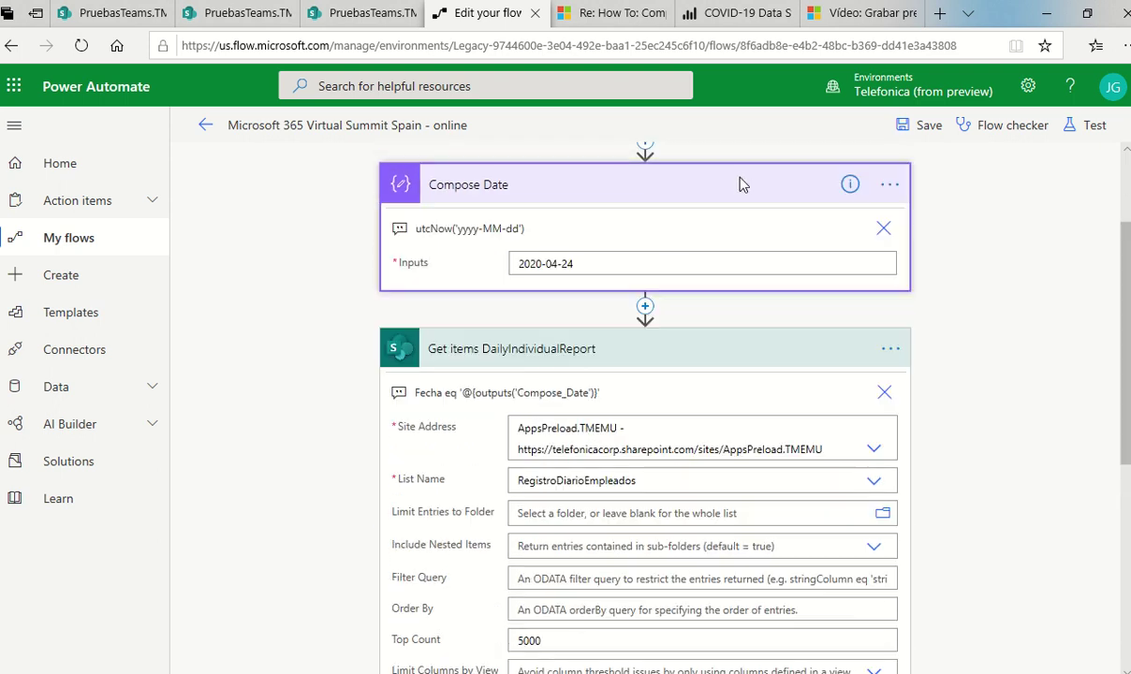
pyautogui.click(1049, 257)
pyautogui.scroll(-3, 1126, 454)
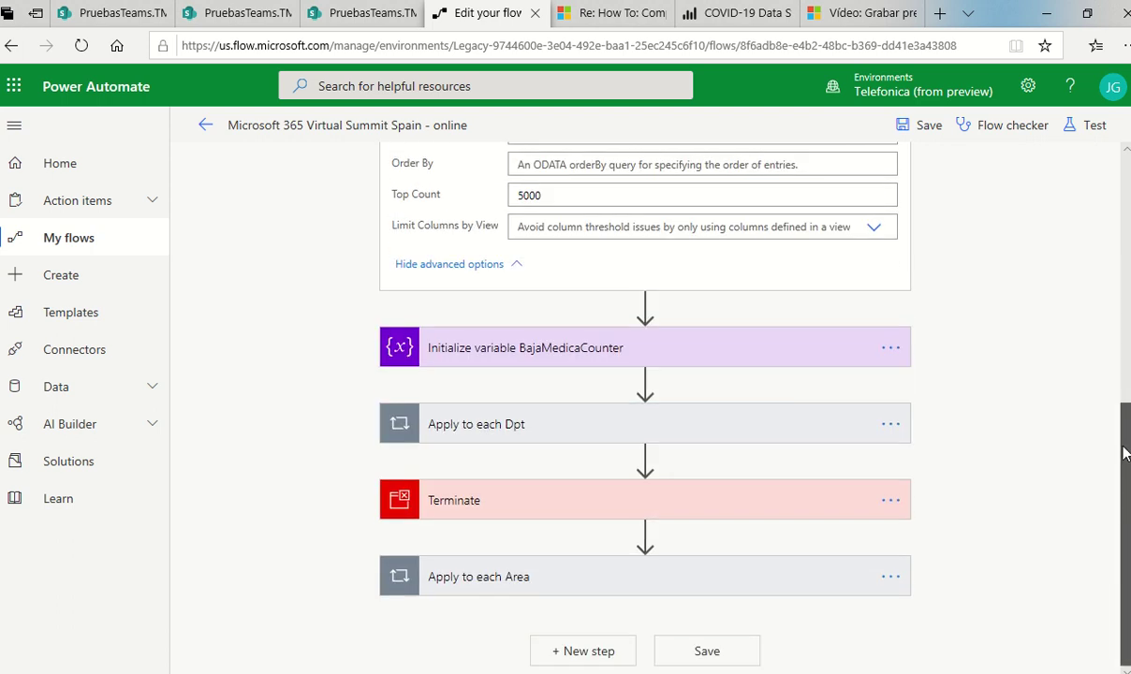
pyautogui.click(682, 420)
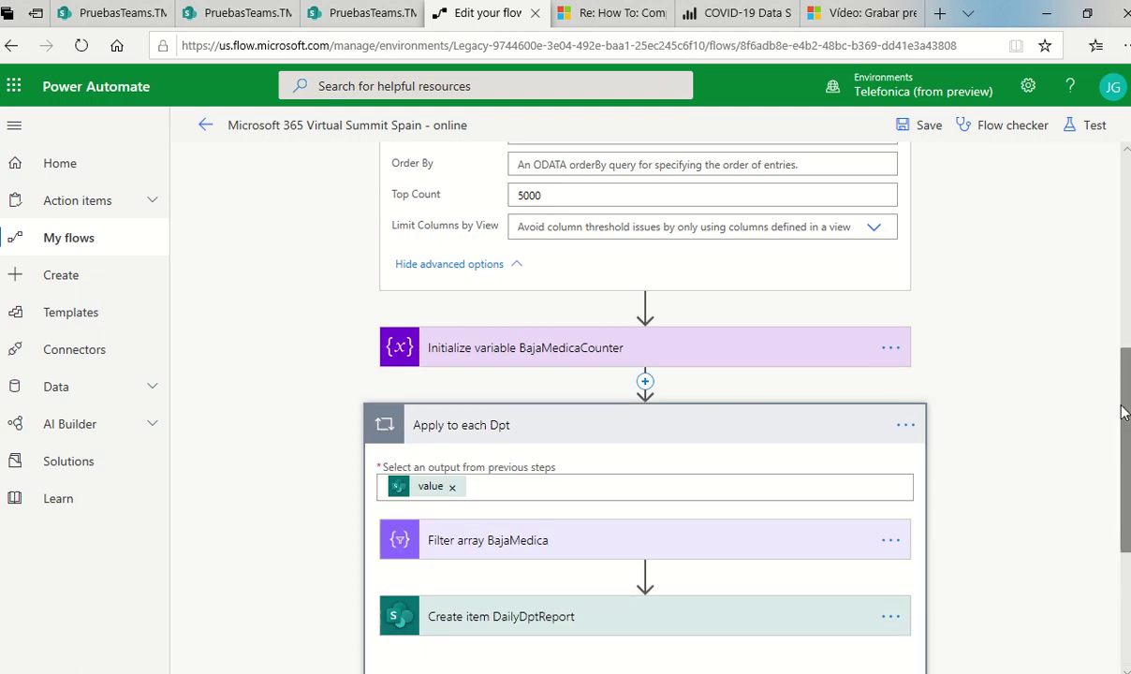
pyautogui.moveTo(1123, 412); pyautogui.dragTo(1105, 161)
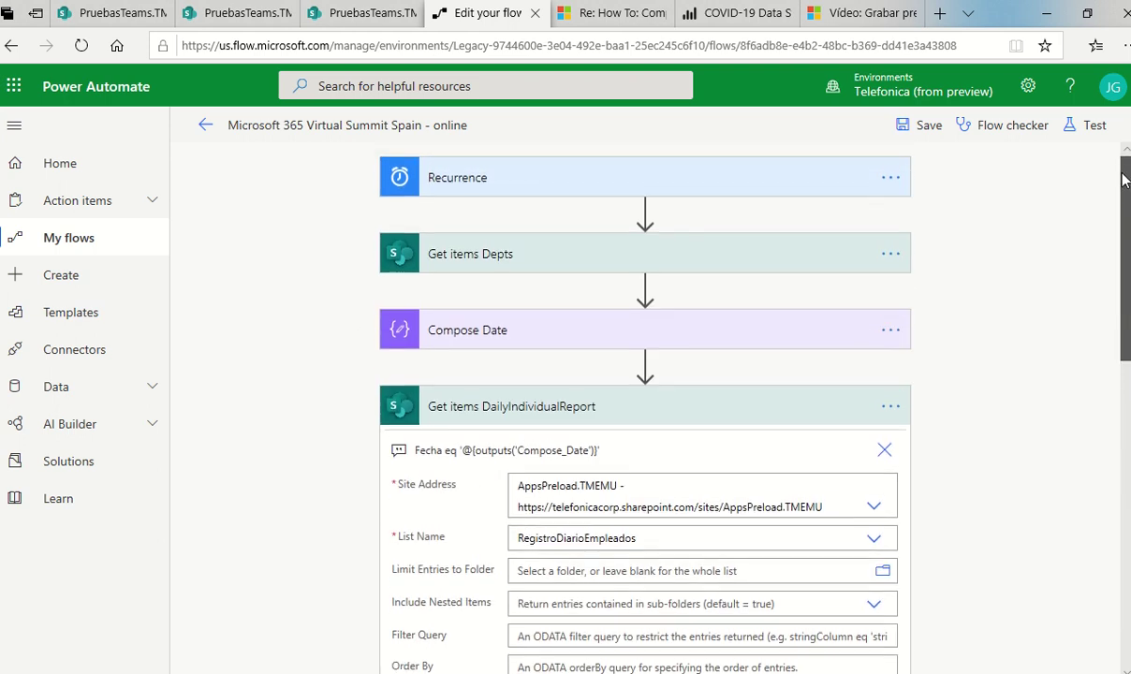
# Step: Save and test the flow with the "I'll perform the trigger action" option, and run it
pyautogui.click(1096, 135)
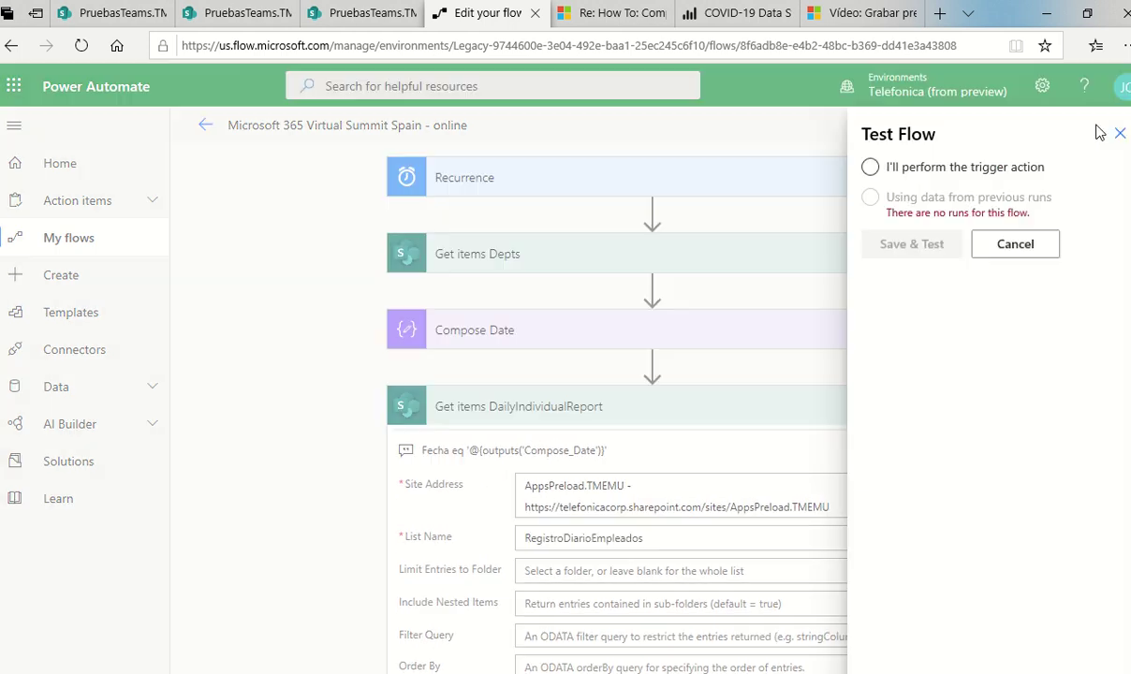
pyautogui.click(869, 166)
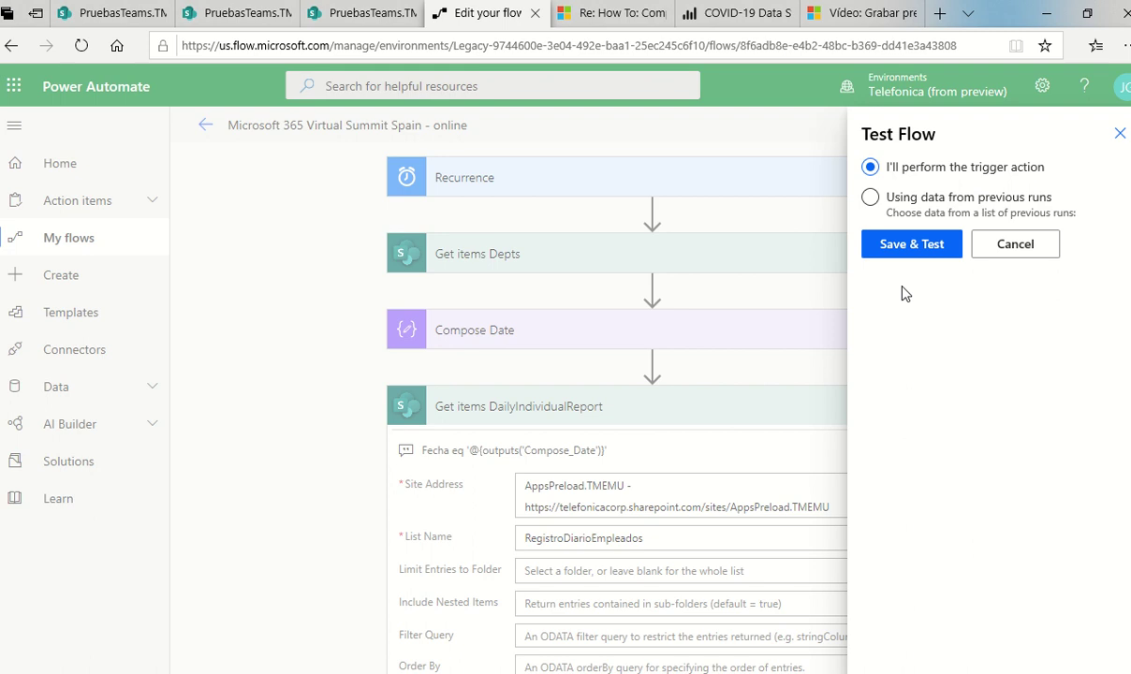
pyautogui.click(898, 246)
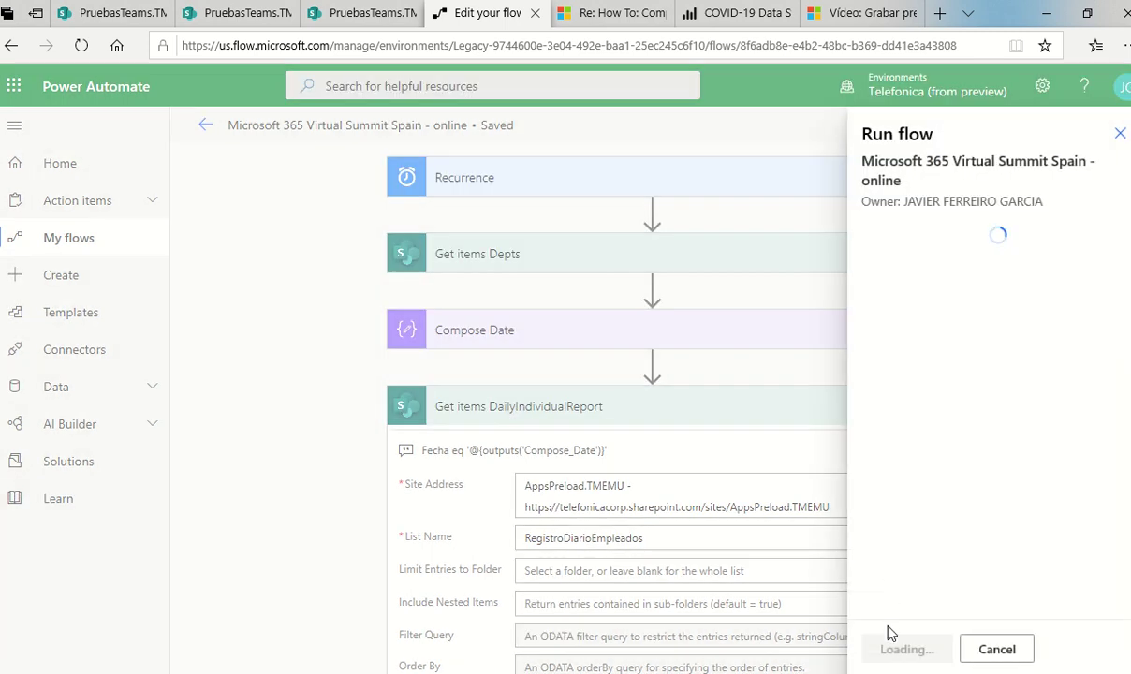
pyautogui.click(897, 648)
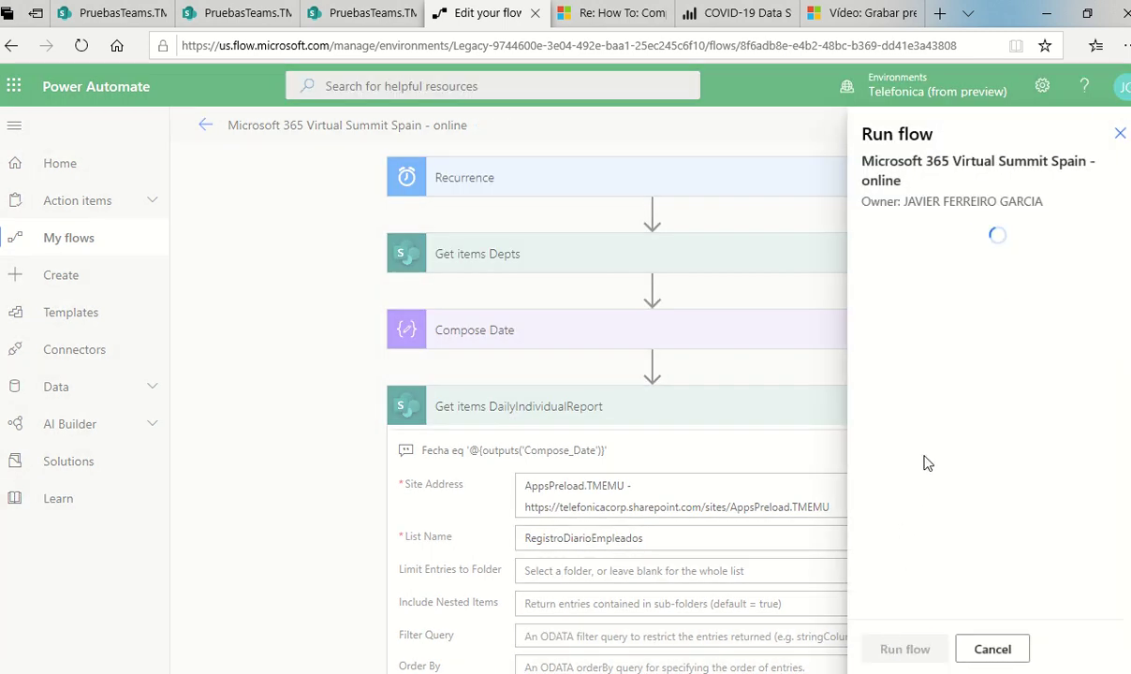
pyautogui.click(890, 646)
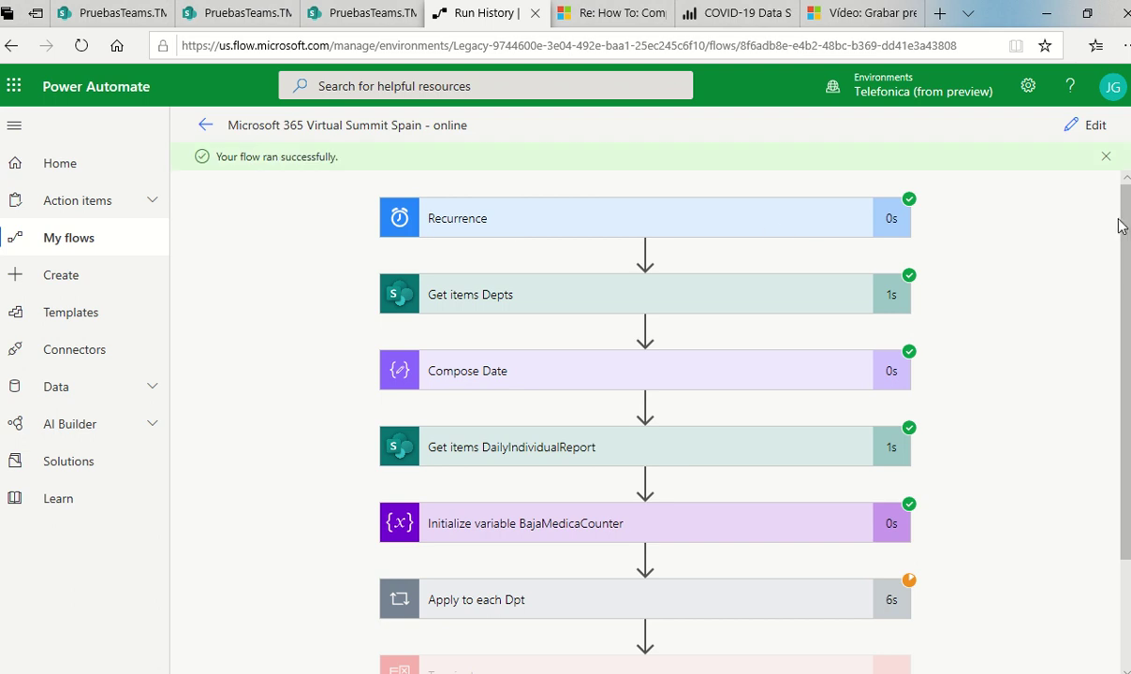
# Step: Return to the flow's details and compare the durations of its recent runs
pyautogui.moveTo(1123, 227); pyautogui.dragTo(1121, 157)
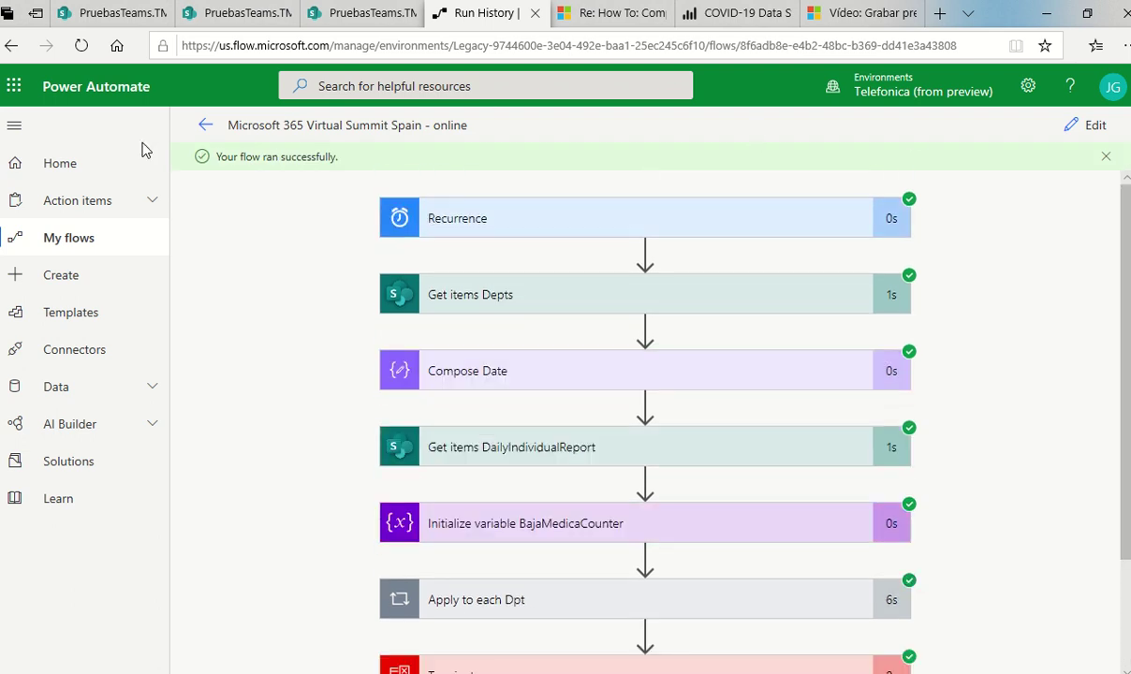
pyautogui.click(205, 129)
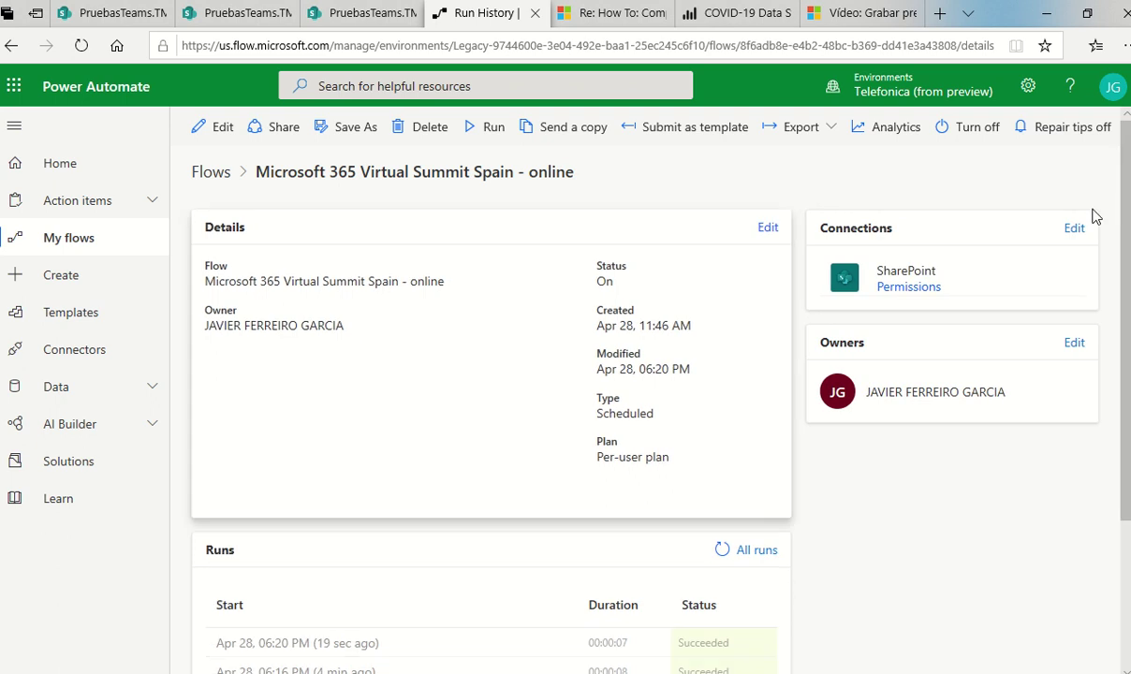
pyautogui.moveTo(1123, 205); pyautogui.dragTo(1123, 337)
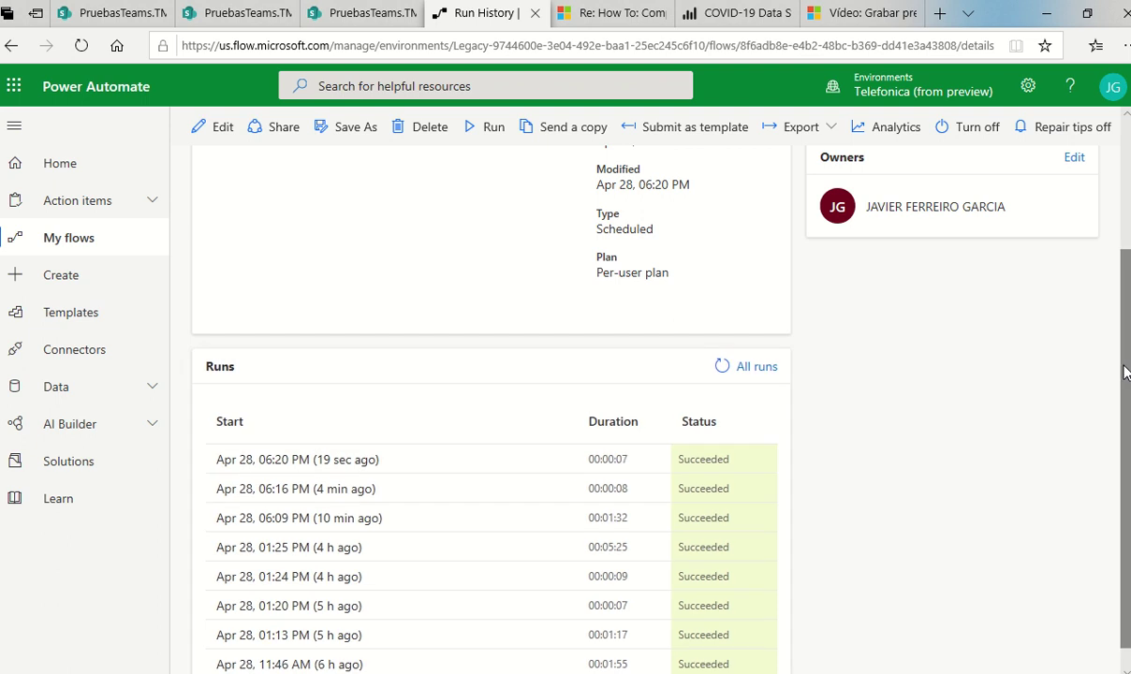
pyautogui.scroll(3, 1126, 372)
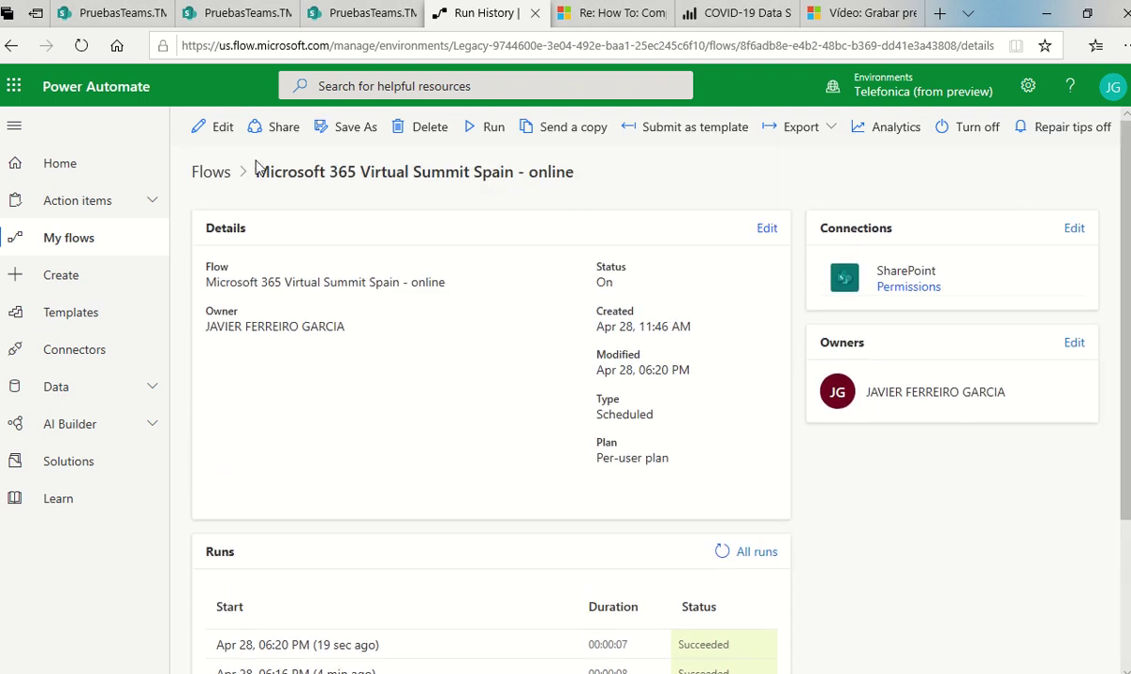
# Step: Reopen the flow for editing, placing Apply to each Area before Terminate and Apply to each Dpt after it
pyautogui.click(222, 131)
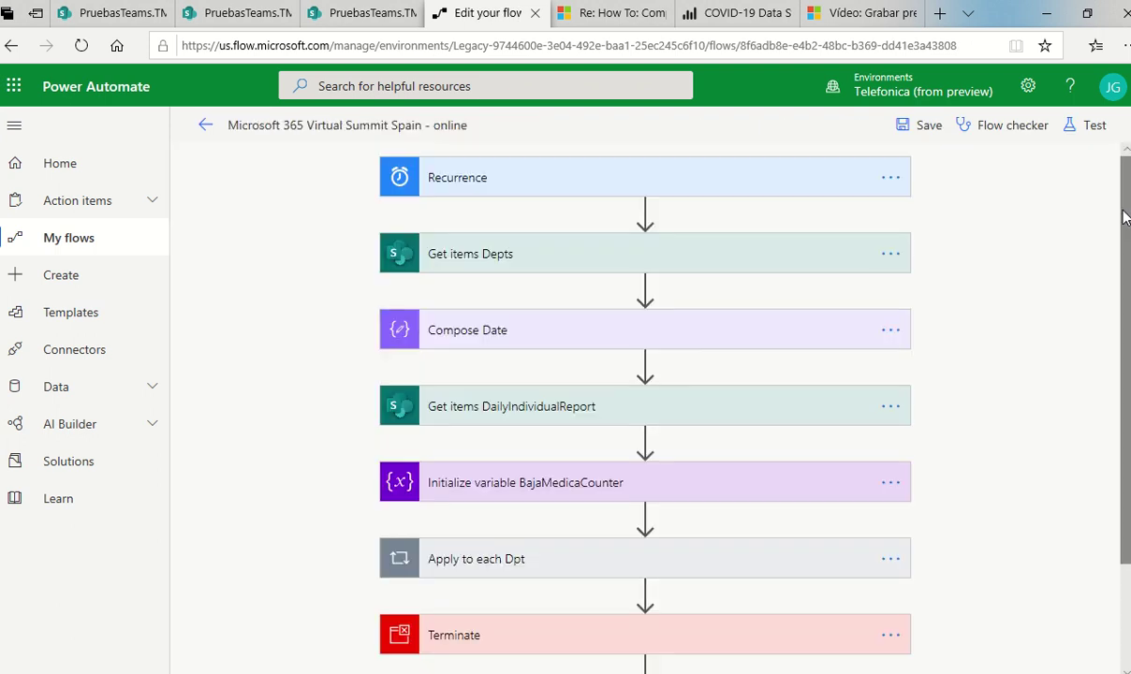
pyautogui.moveTo(1124, 209); pyautogui.dragTo(1126, 307)
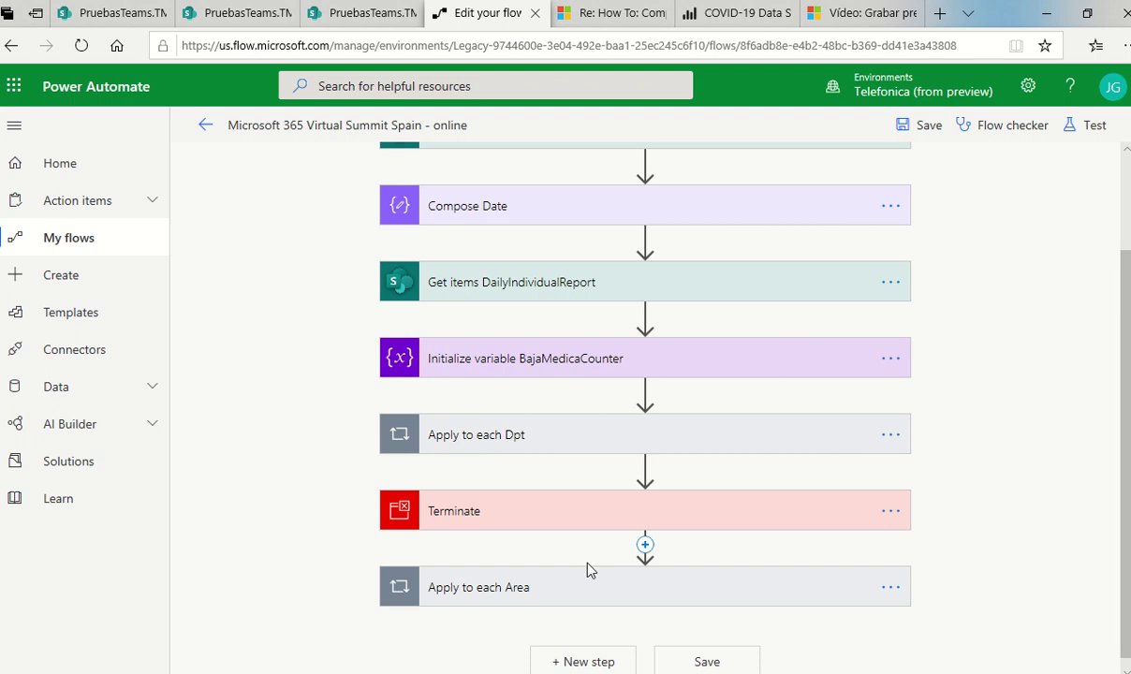
pyautogui.moveTo(581, 586); pyautogui.dragTo(576, 404)
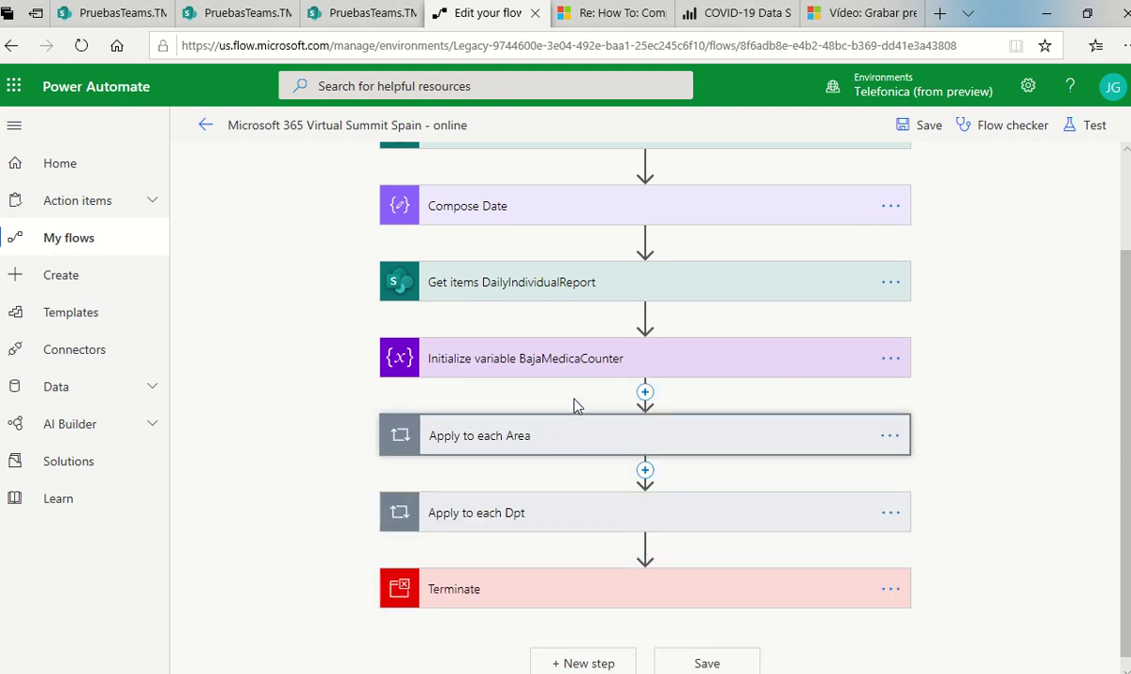
pyautogui.moveTo(574, 519); pyautogui.dragTo(576, 644)
pyautogui.click(533, 446)
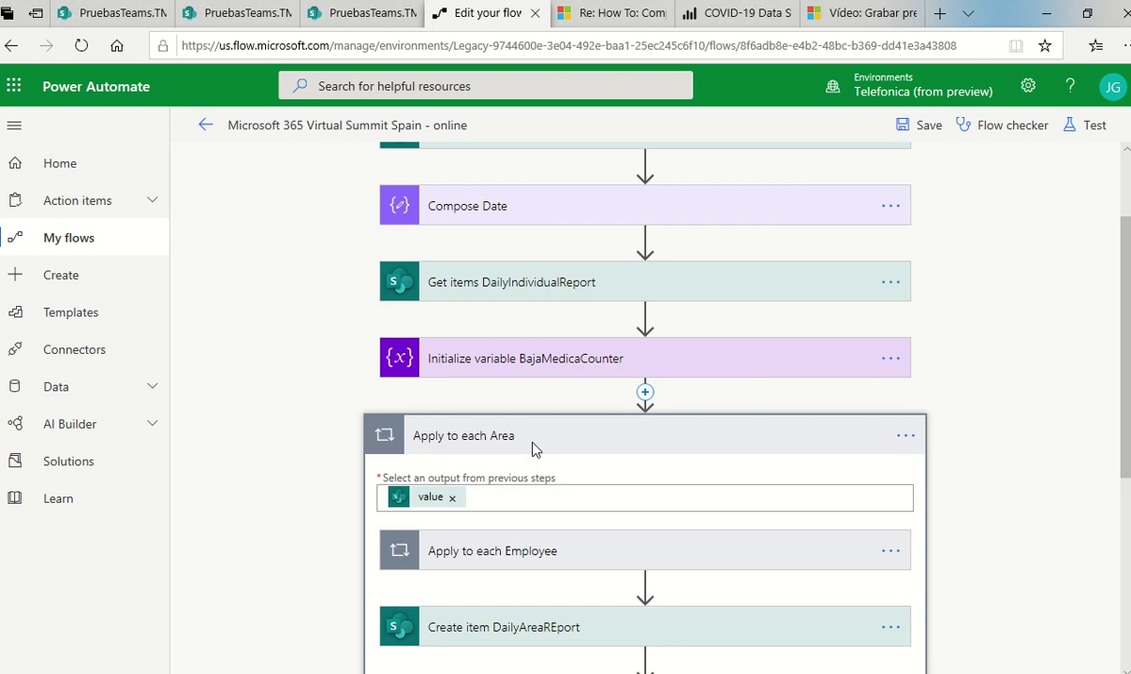
pyautogui.click(531, 446)
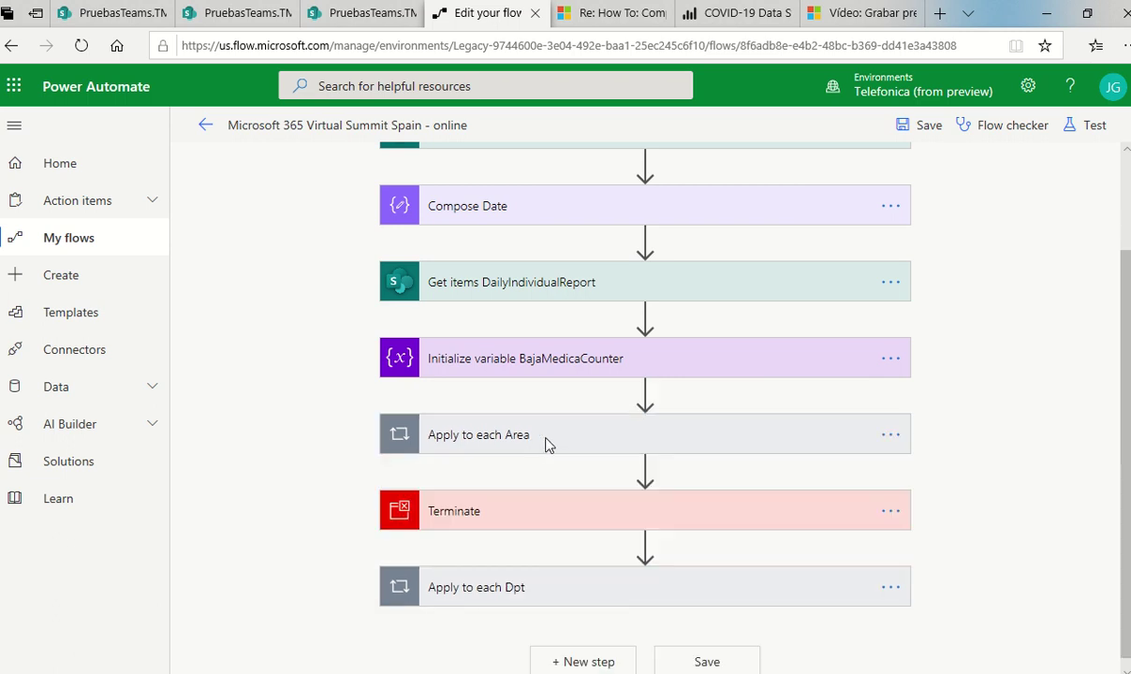
# Step: Save and run a test of the reordered flow, performing the trigger action manually
pyautogui.scroll(2, 1108, 351)
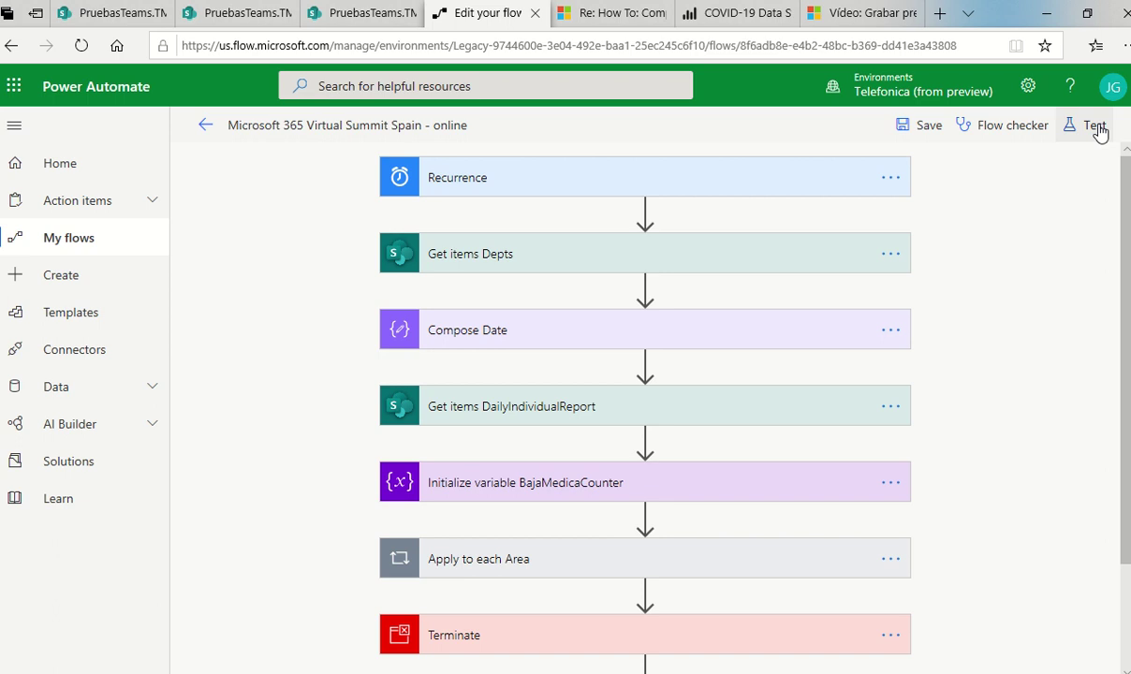
pyautogui.click(1094, 129)
pyautogui.click(870, 170)
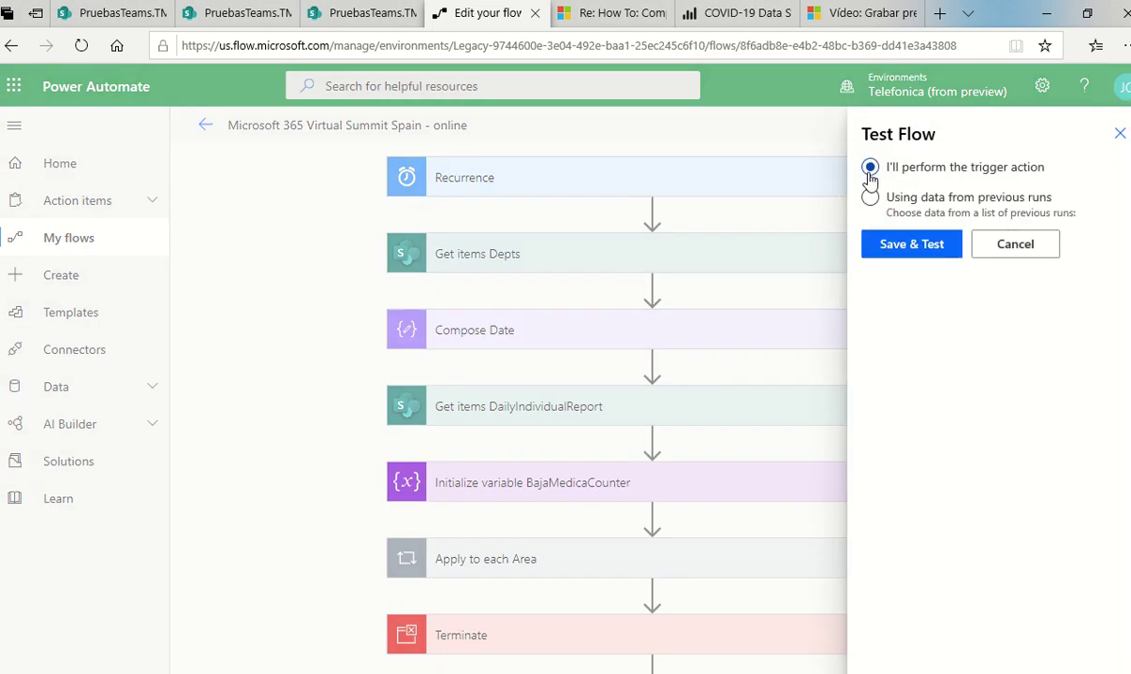
pyautogui.click(895, 250)
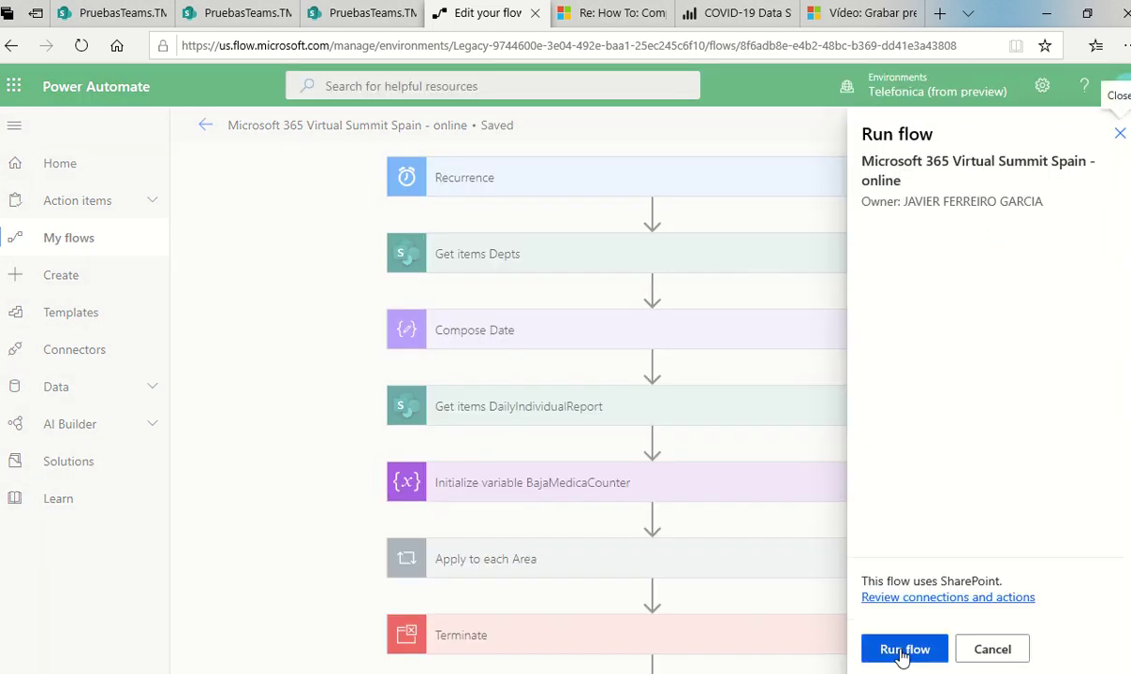
pyautogui.click(905, 644)
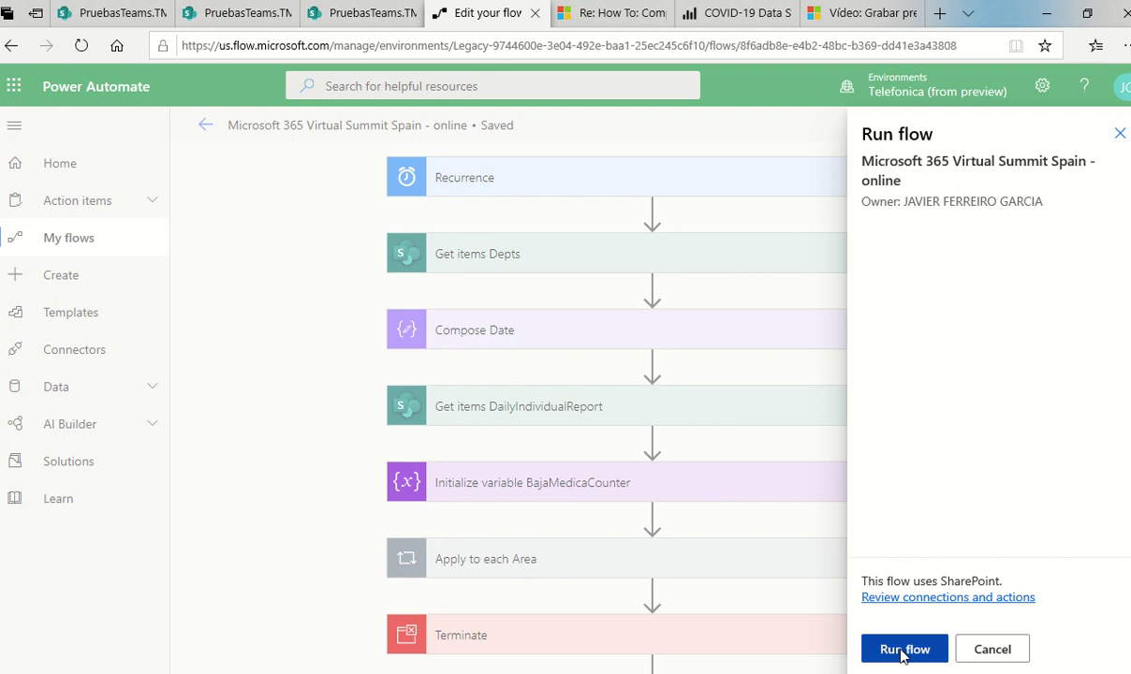
# Step: Switch to SharePoint and reload the CuadroMandoGerencia list
pyautogui.click(94, 12)
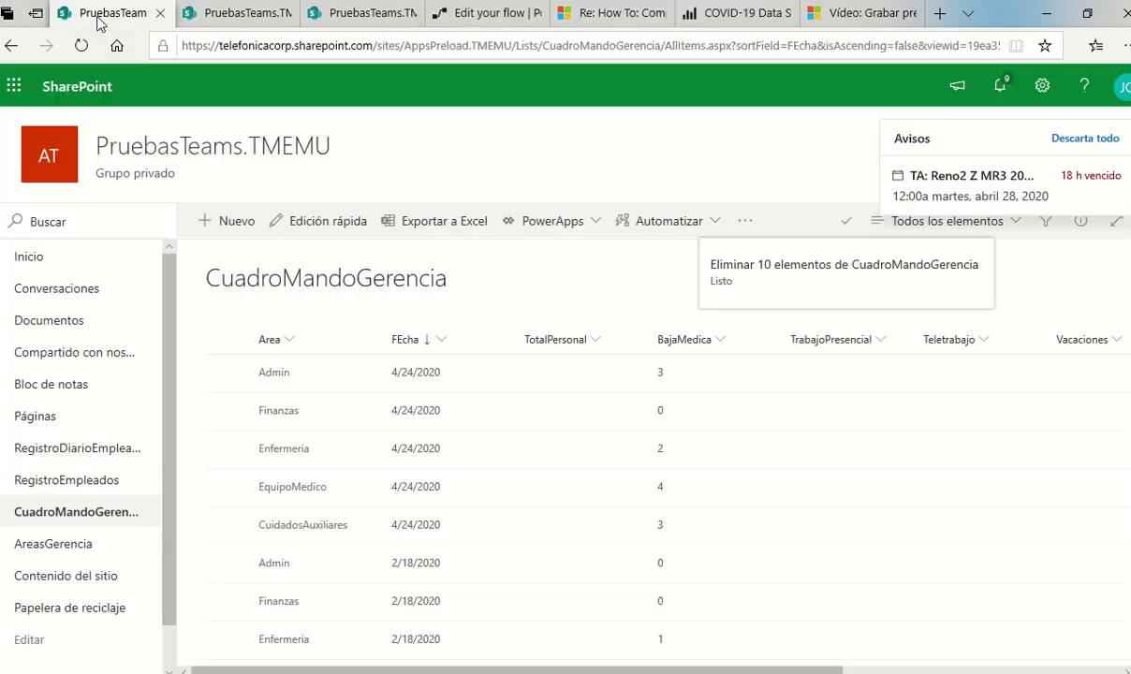
pyautogui.click(225, 384)
pyautogui.click(226, 375)
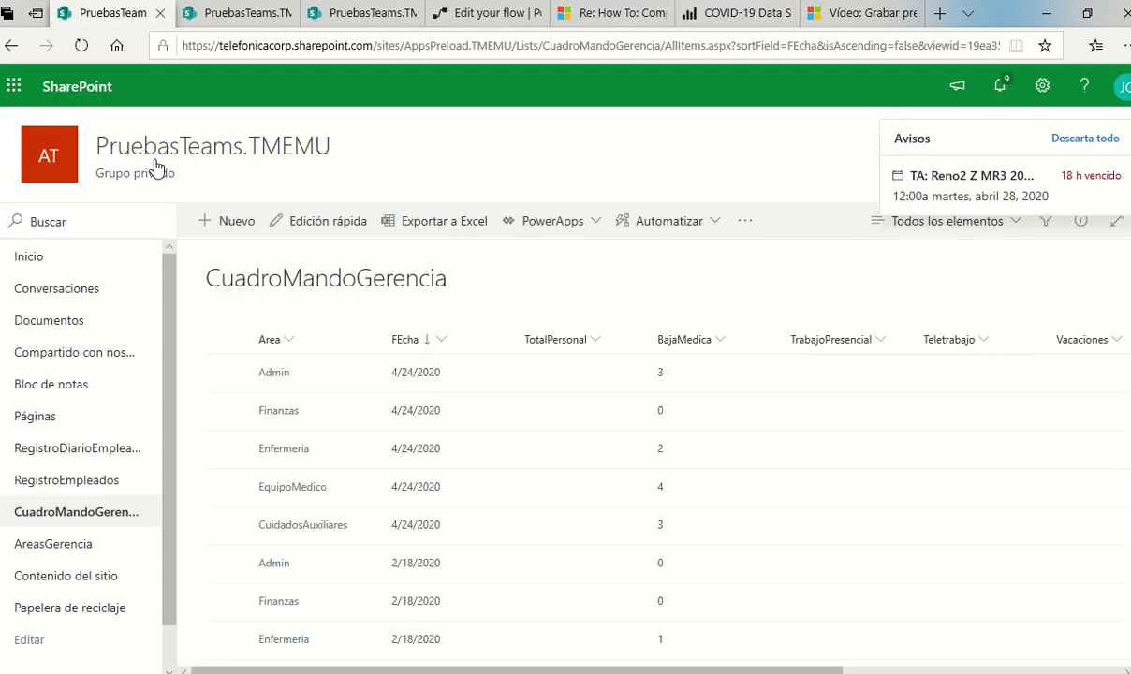
pyautogui.click(81, 45)
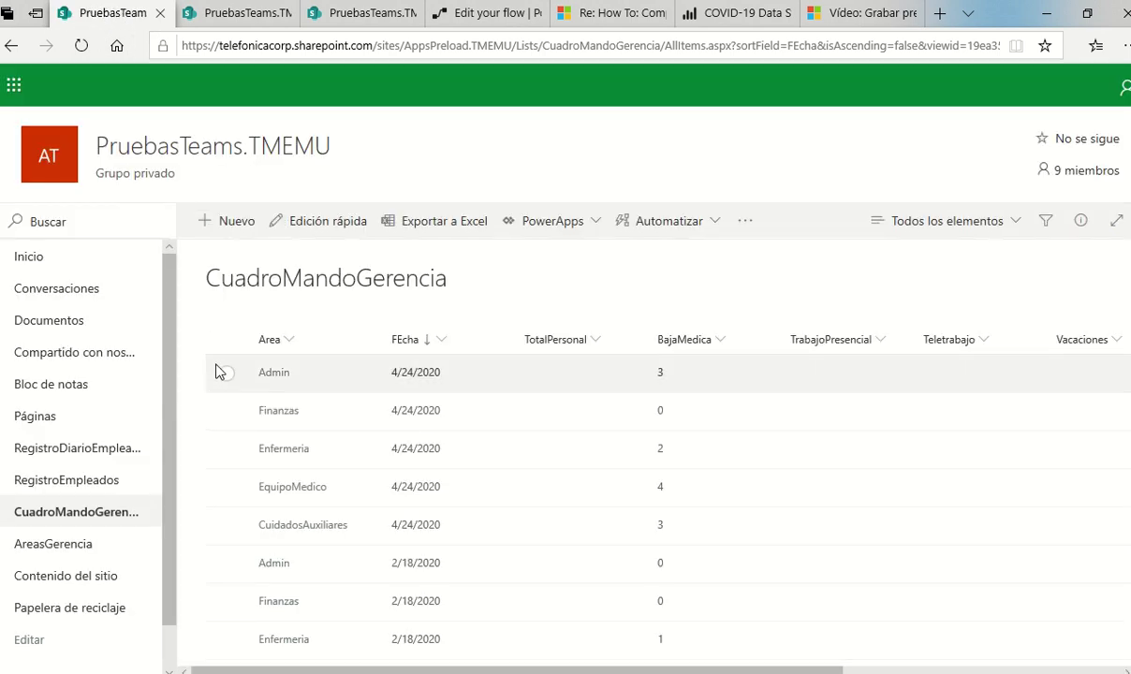
# Step: Delete the five items dated 4/24/2020 from the CuadroMandoGerencia list and confirm the deletion
pyautogui.click(223, 386)
pyautogui.click(227, 417)
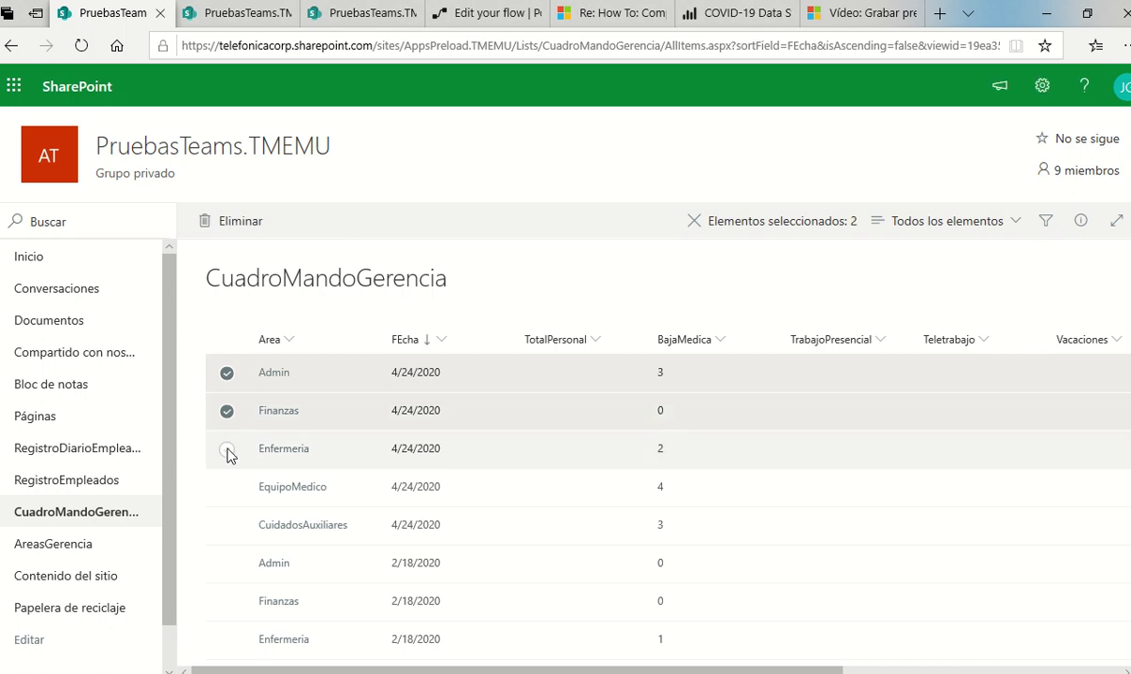
pyautogui.click(226, 451)
pyautogui.click(226, 487)
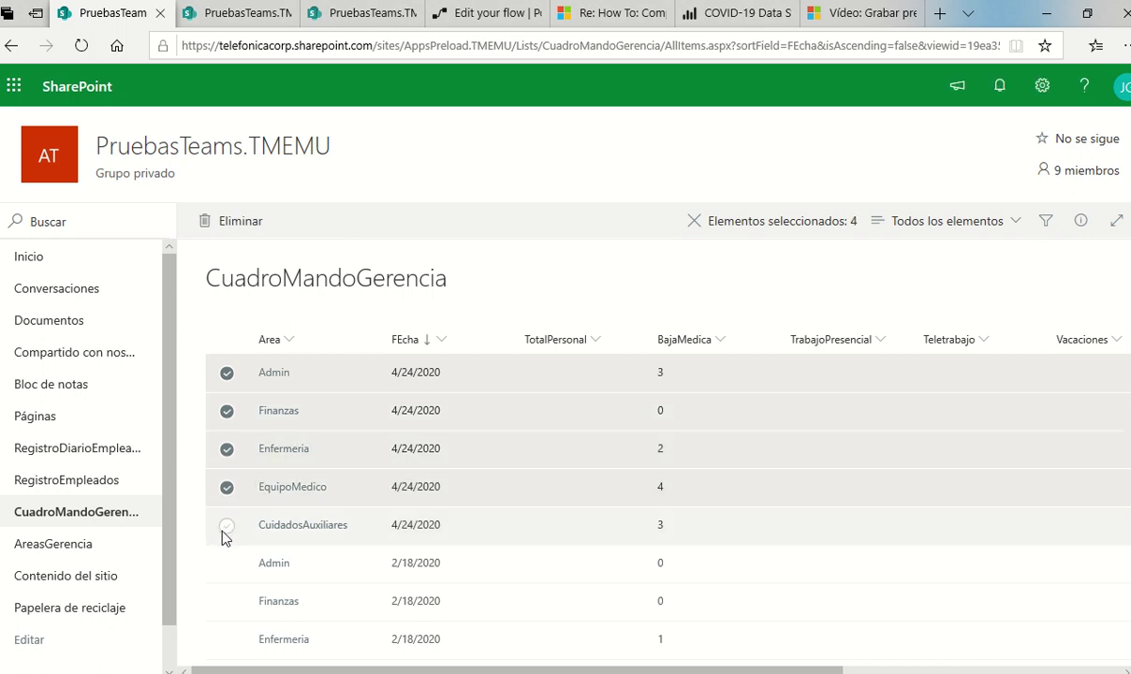
pyautogui.click(226, 526)
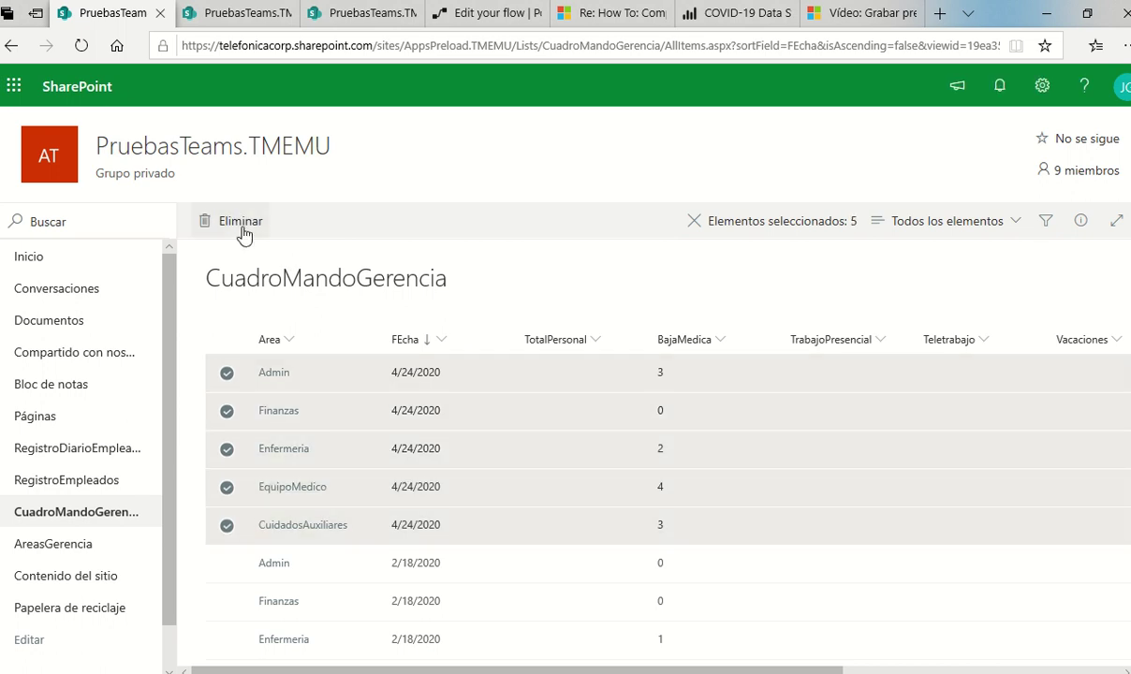
pyautogui.click(242, 225)
pyautogui.click(552, 423)
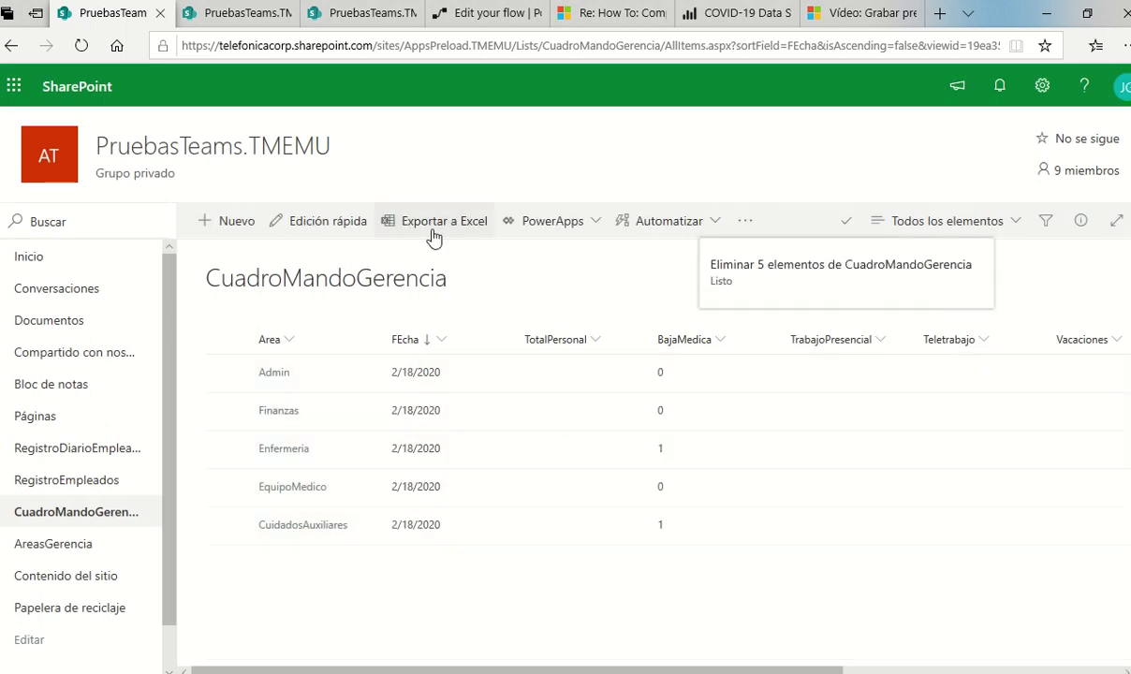
# Step: Switch to Power Automate, close the run confirmation, and return to the flow's details to compare its run durations
pyautogui.click(349, 11)
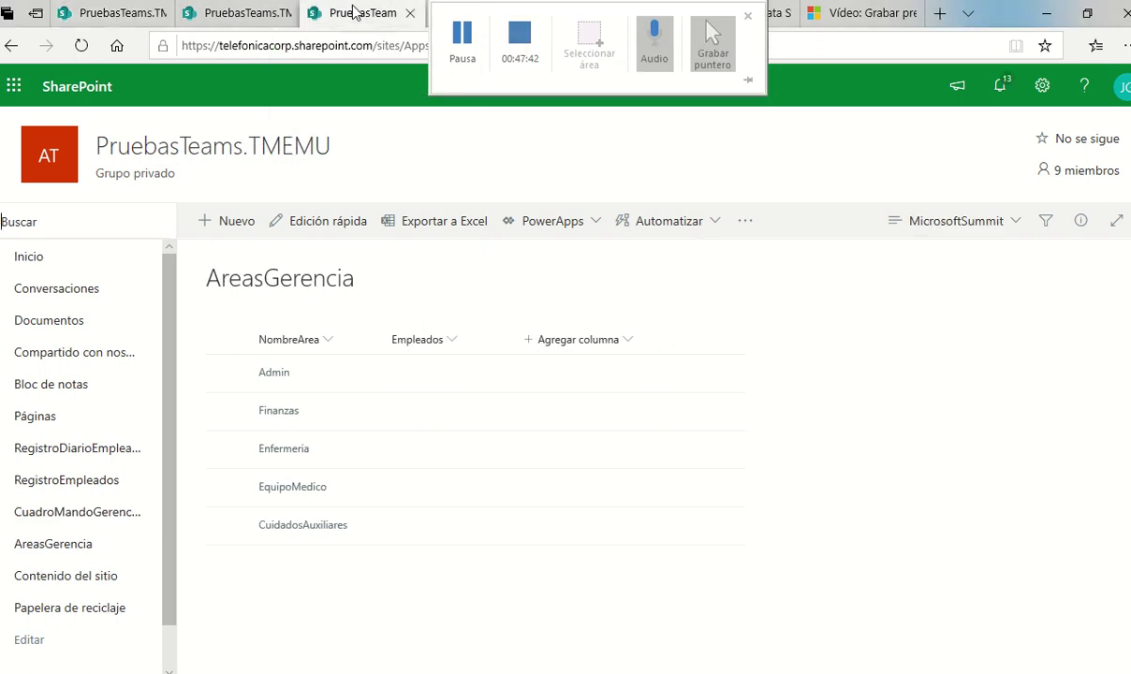
pyautogui.click(438, 13)
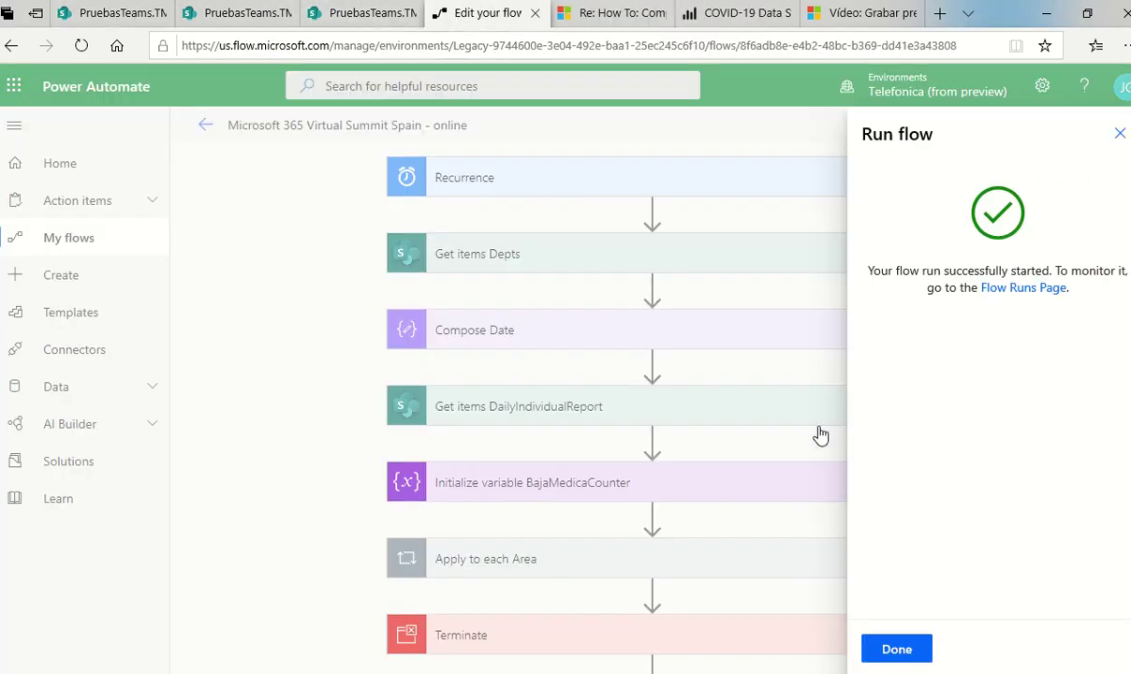
pyautogui.click(896, 649)
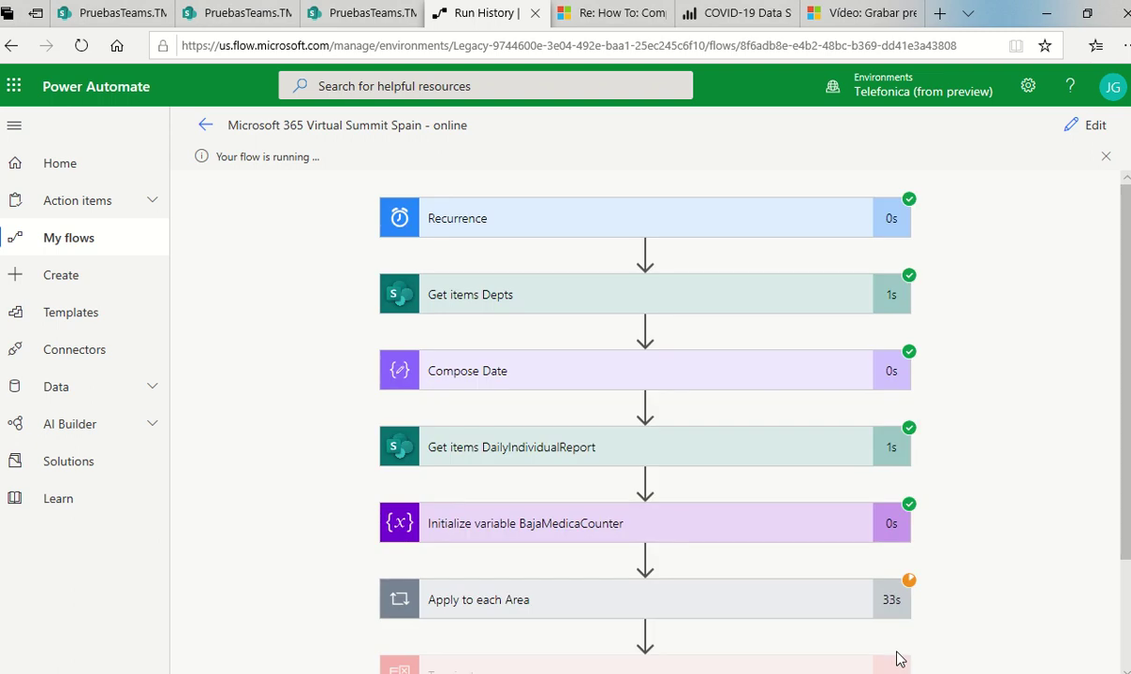
pyautogui.click(204, 126)
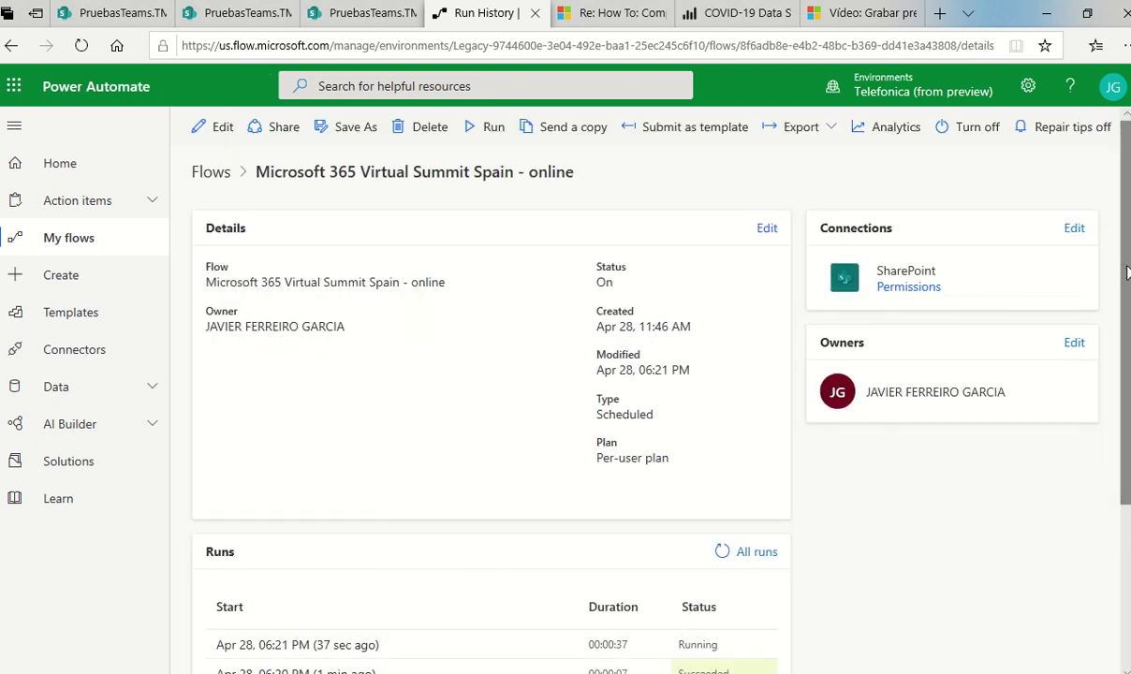
pyautogui.scroll(-1, 1127, 359)
pyautogui.scroll(-1, 1127, 358)
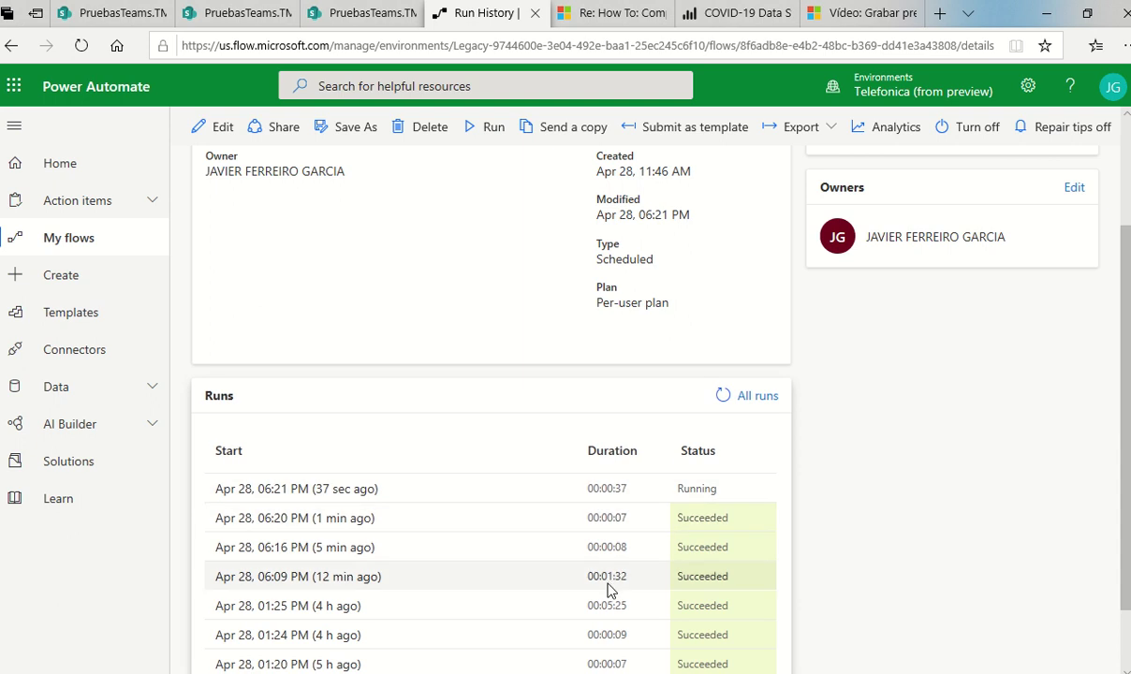
# Step: Refresh the flow's run history, then reload the CuadroMandoGerencia list in SharePoint to check the test's progress
pyautogui.click(724, 396)
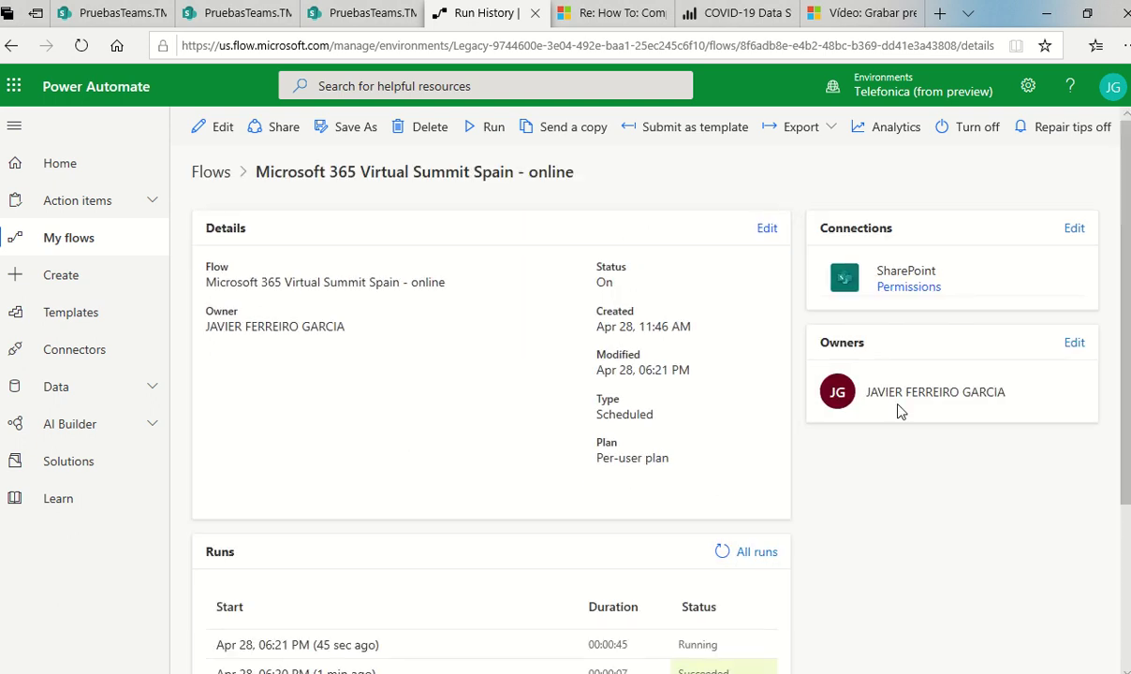
pyautogui.scroll(-2, 758, 395)
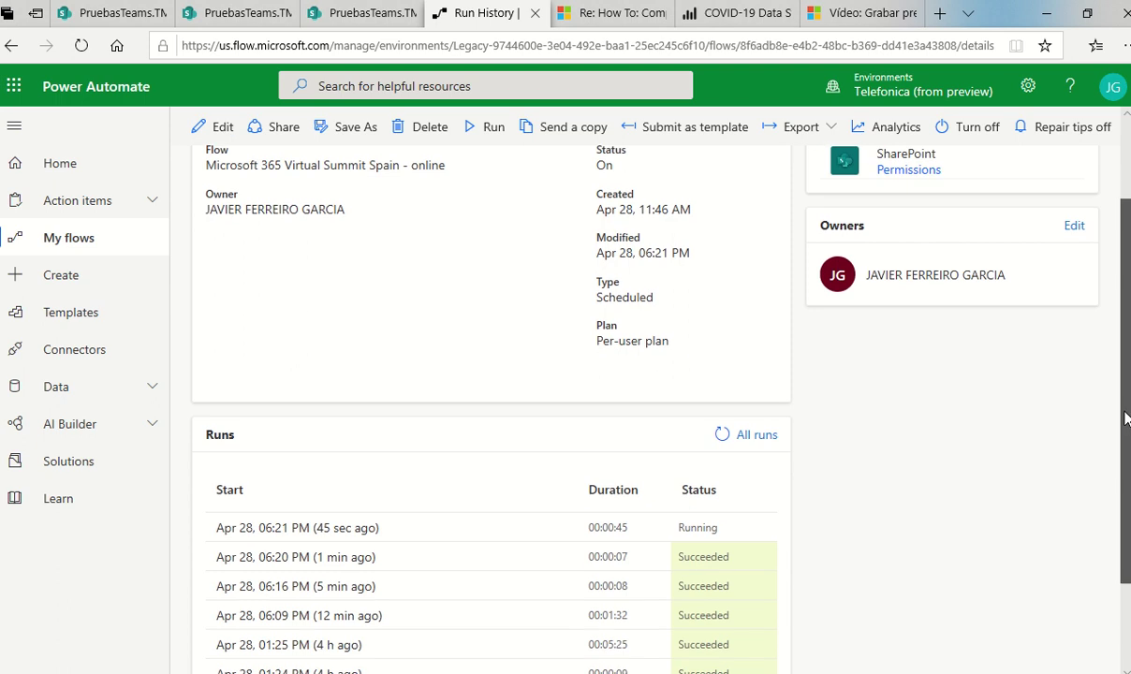
pyautogui.click(723, 433)
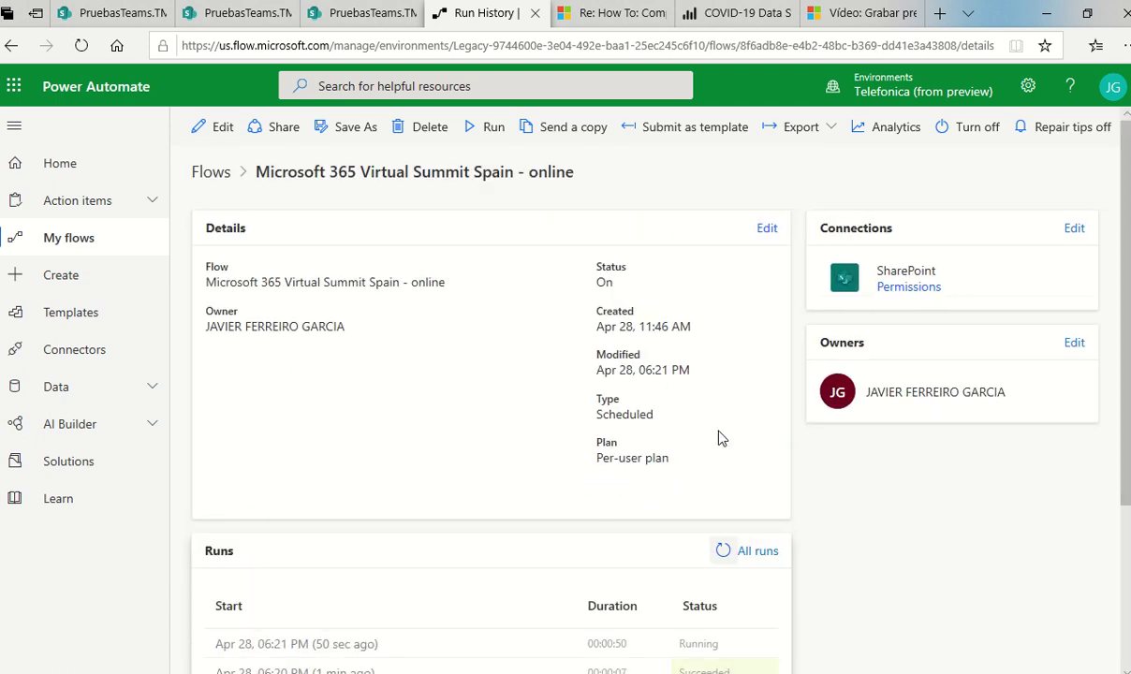
pyautogui.click(140, 13)
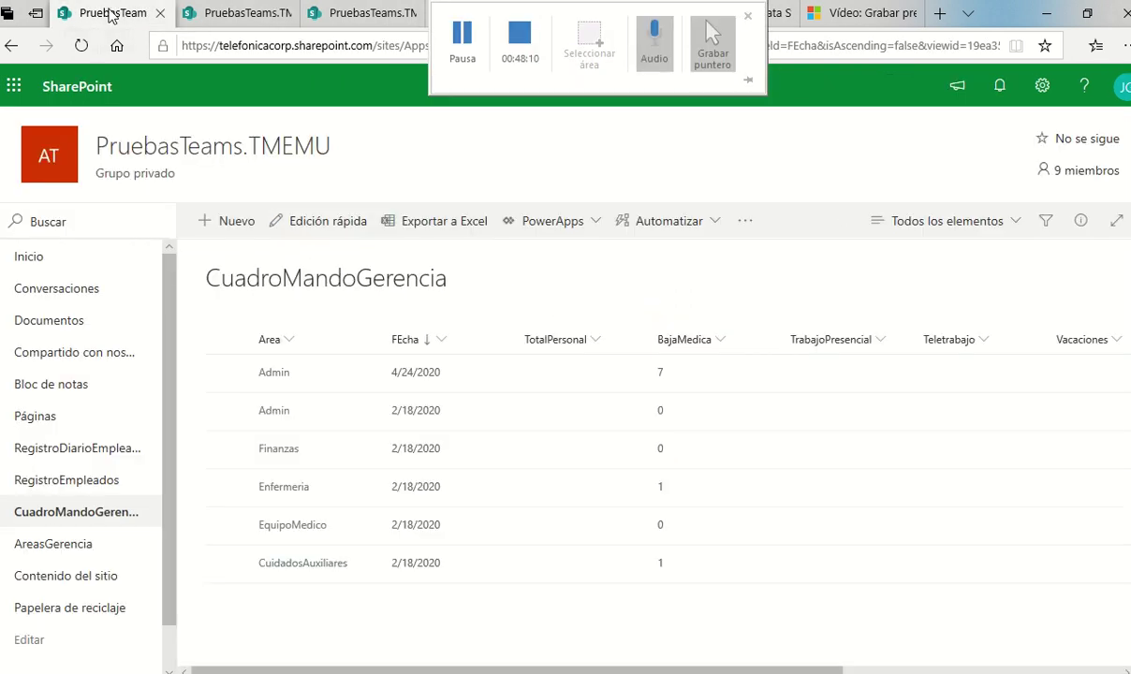
pyautogui.click(81, 45)
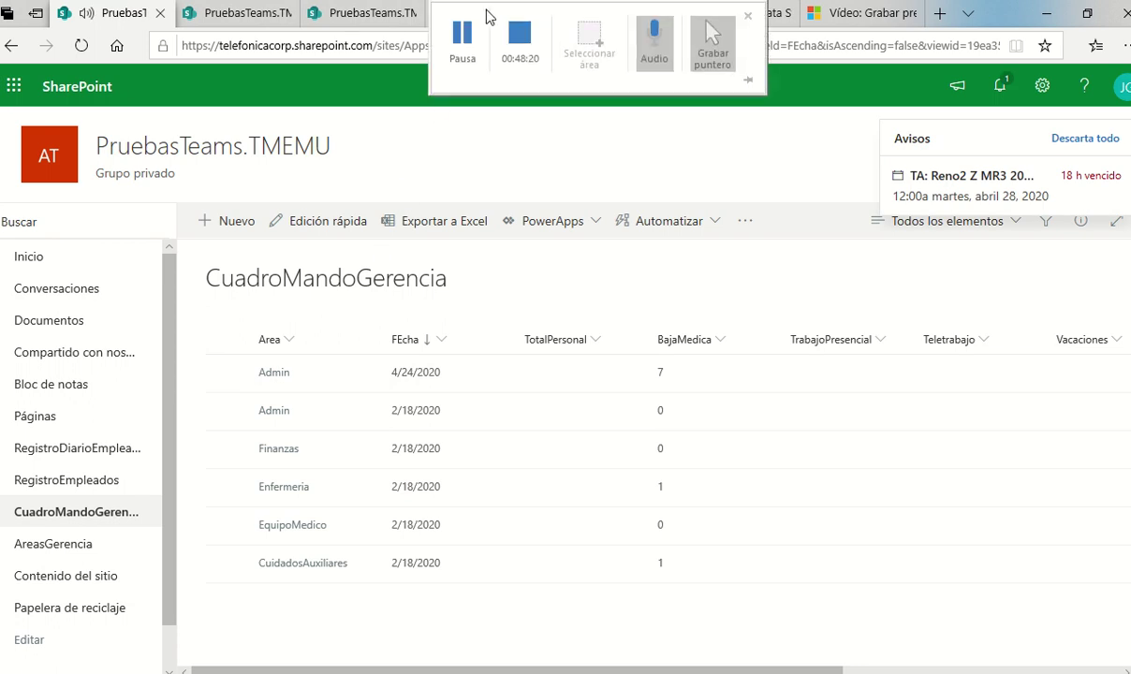
# Step: Return to Power Automate and refresh the run history to check the duration and status of the latest run
pyautogui.click(375, 13)
pyautogui.click(468, 13)
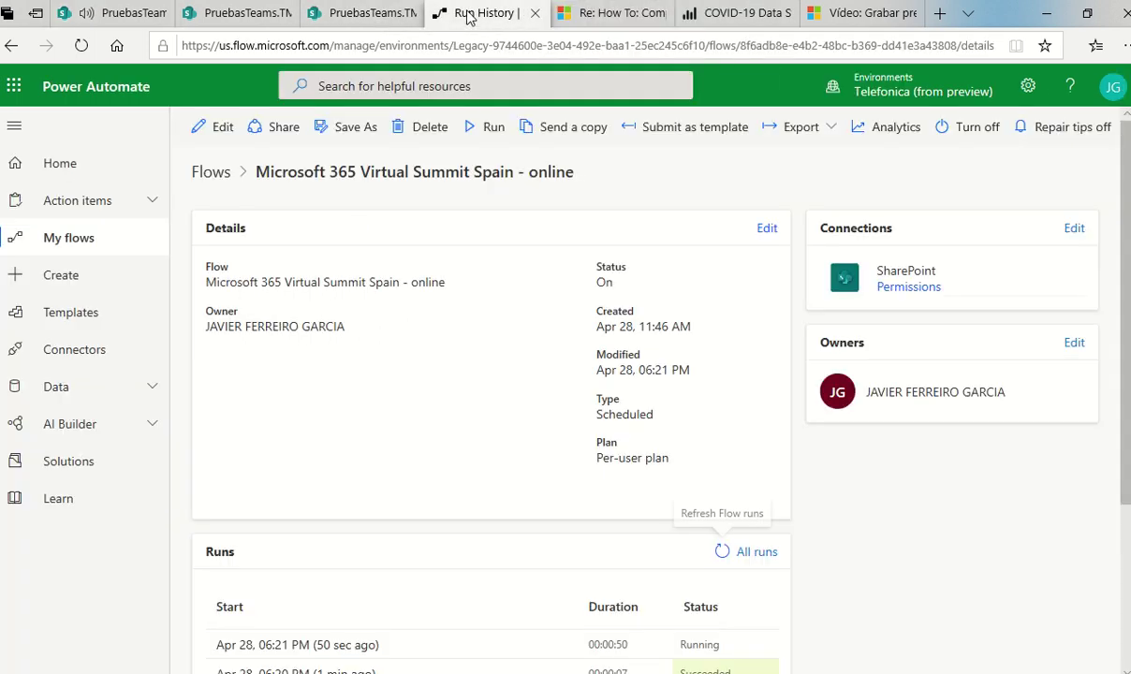
pyautogui.scroll(-3, 1127, 183)
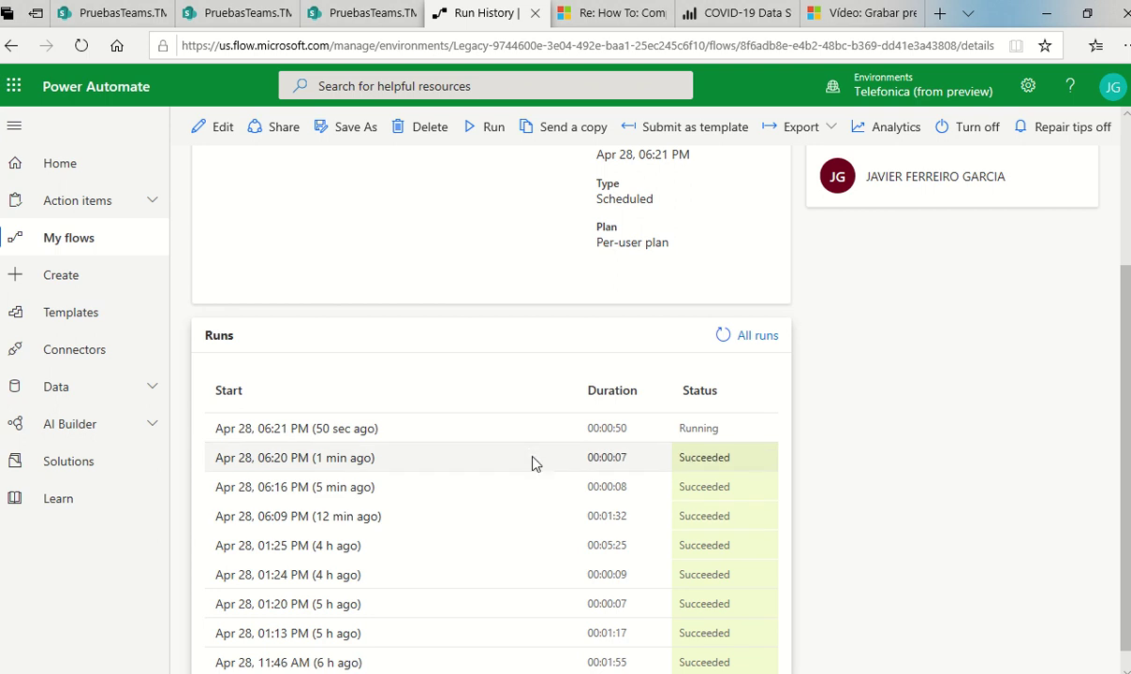
pyautogui.click(722, 337)
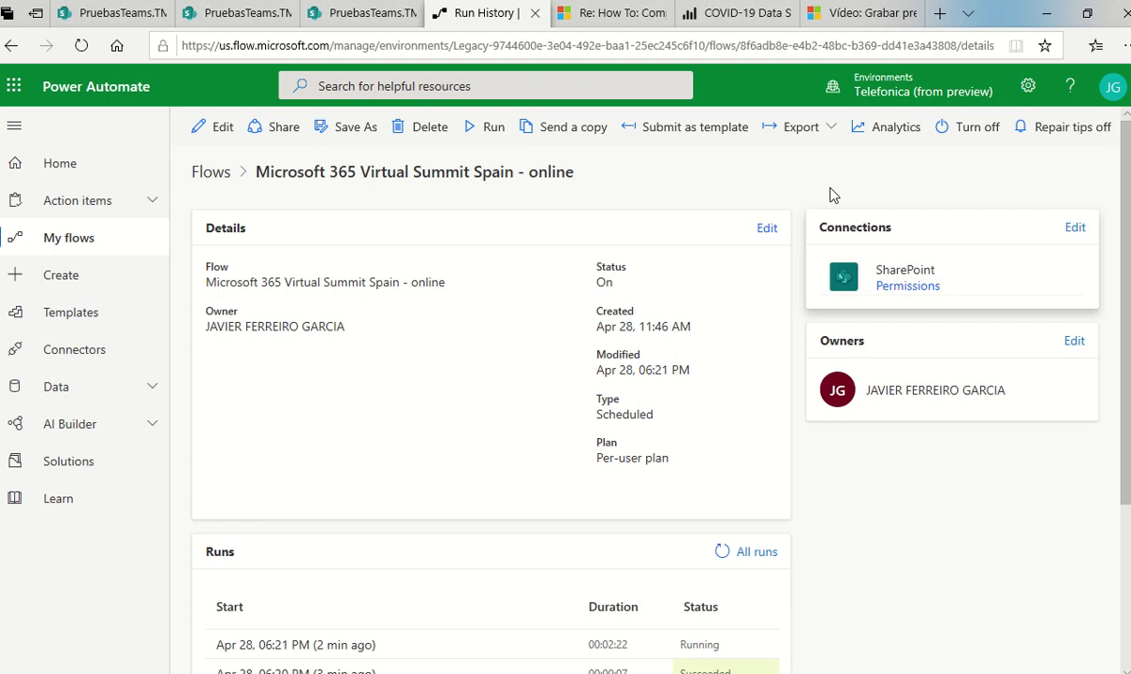
# Step: Check CuadroMandoGerencia in SharePoint for newly created area items by reloading the list, and switch back to Power Automate
pyautogui.click(111, 12)
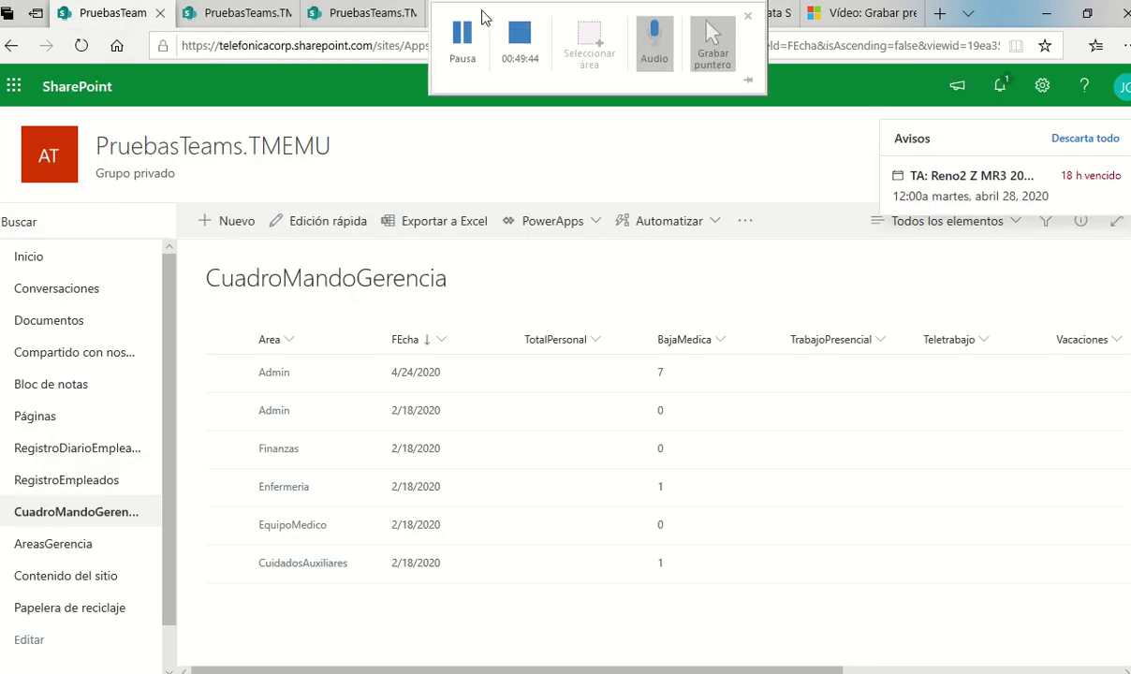
pyautogui.click(83, 45)
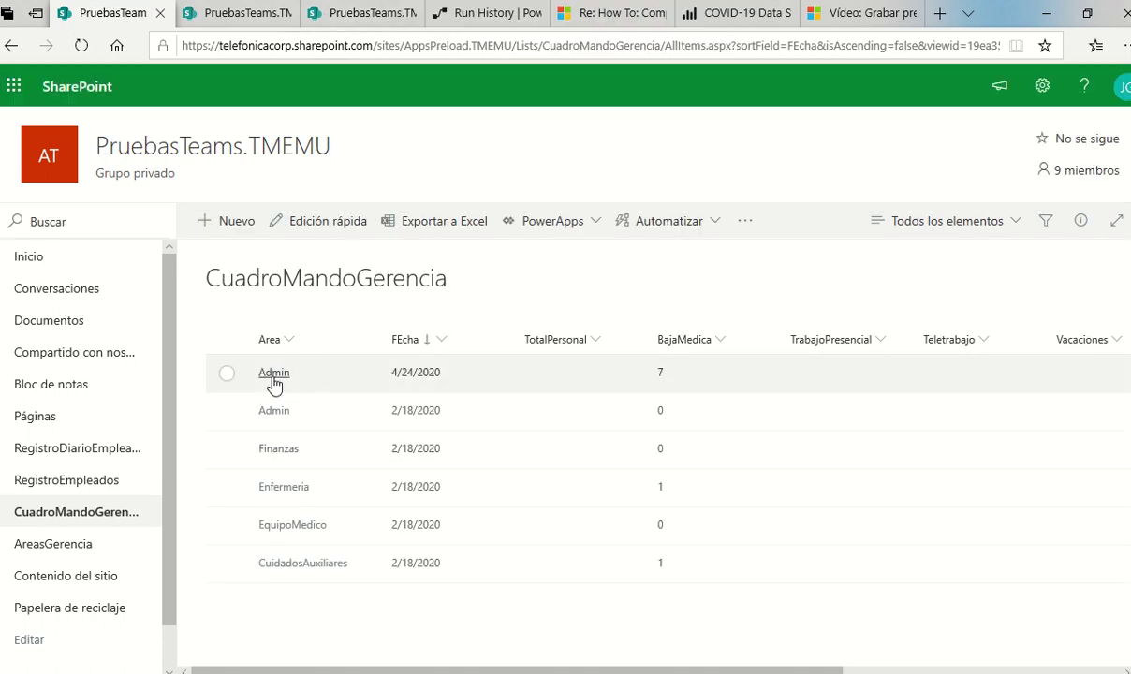
pyautogui.click(474, 13)
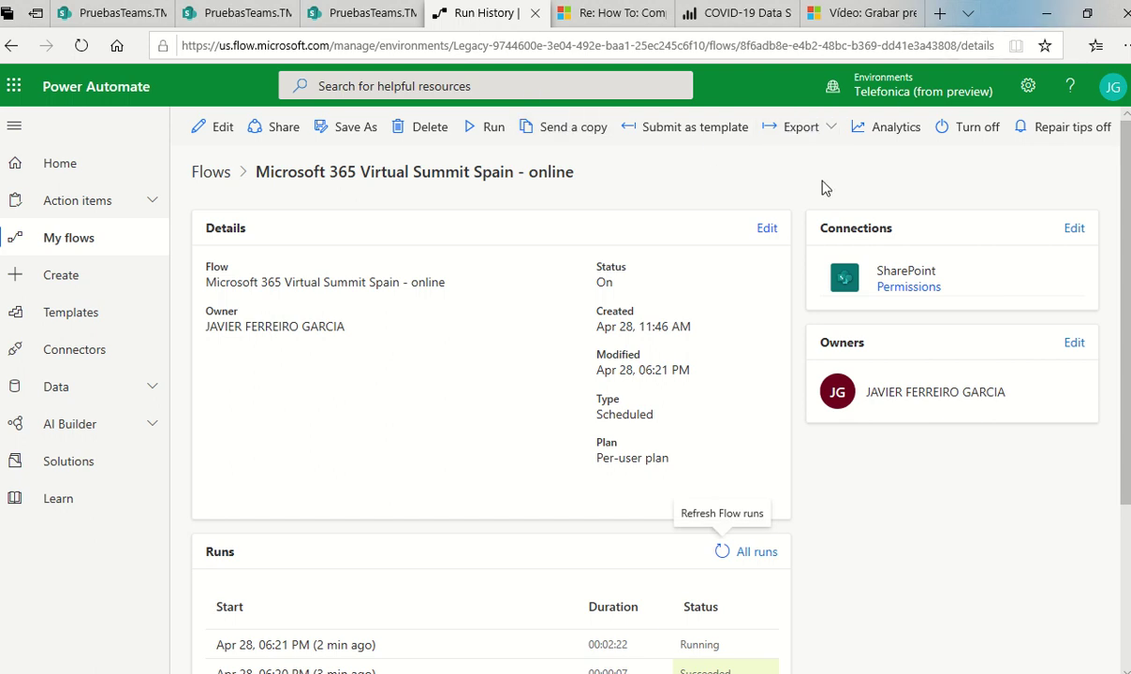
pyautogui.hotkey('alt', 'Tab')
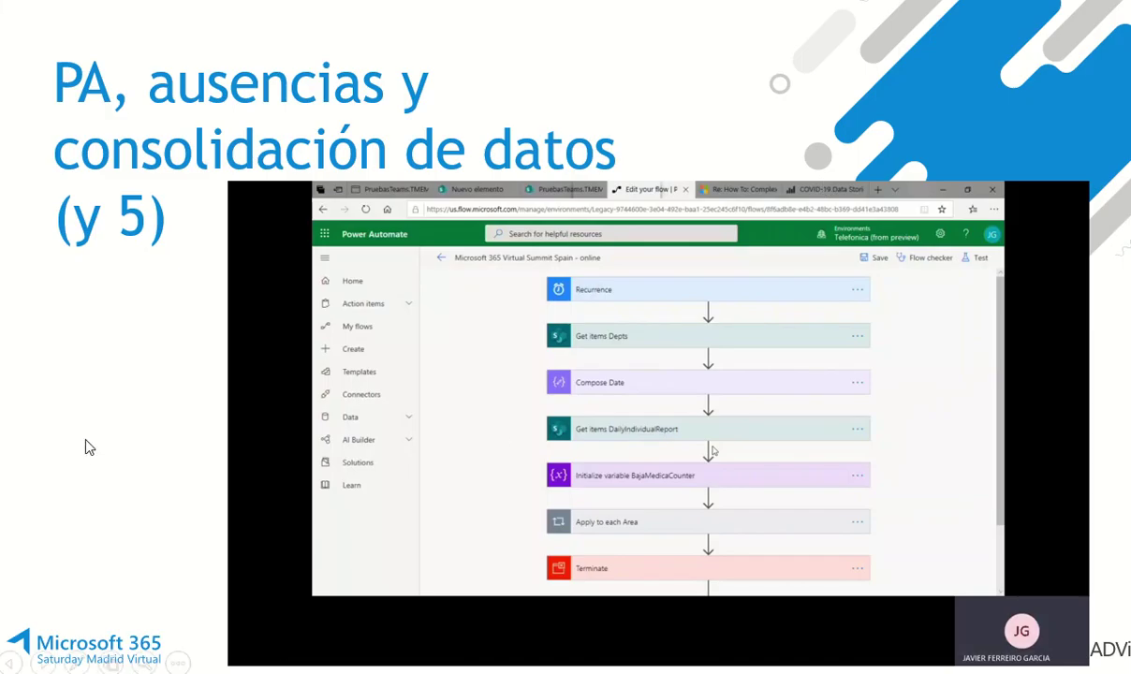
pyautogui.press('Right')
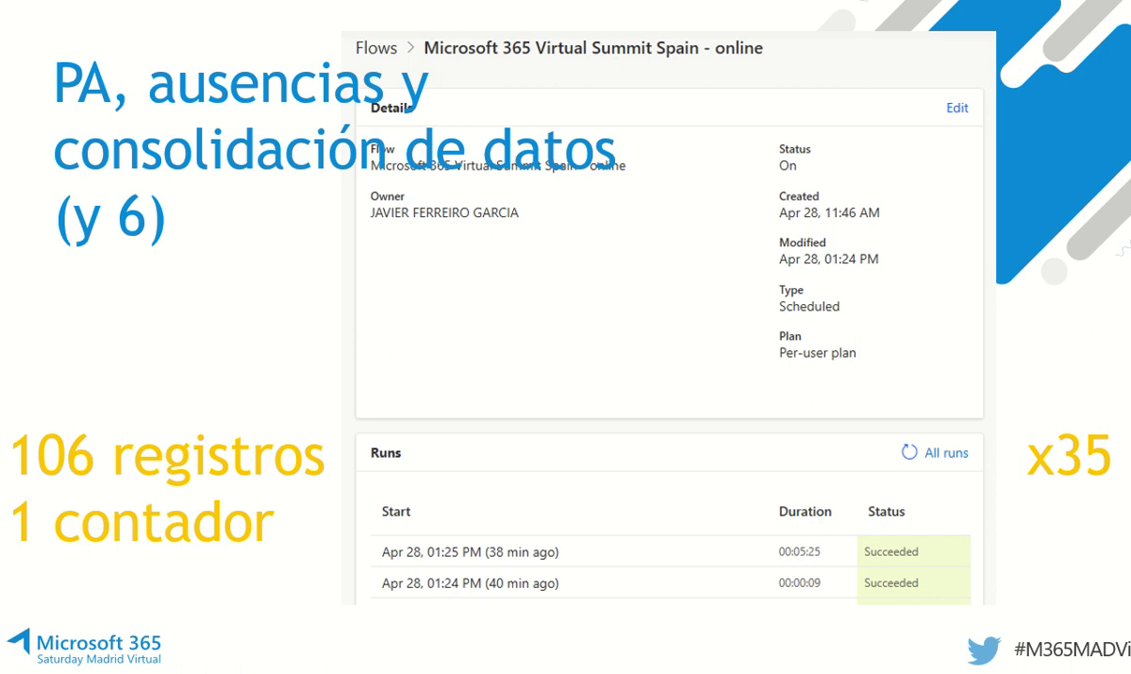
pyautogui.press('Right')
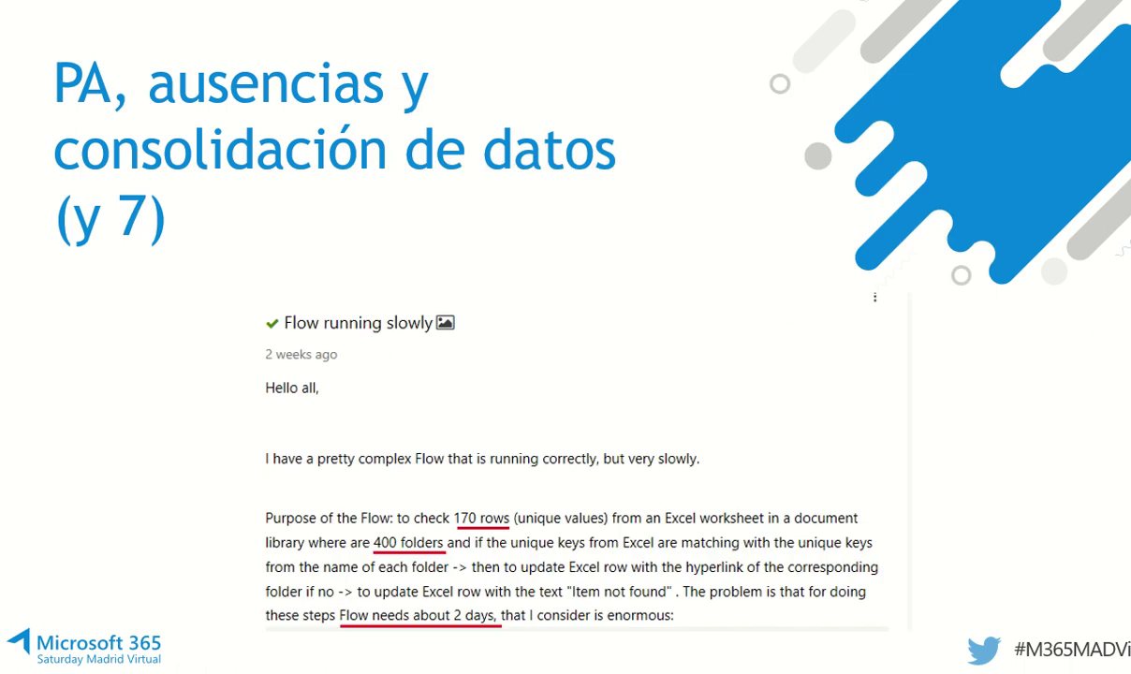